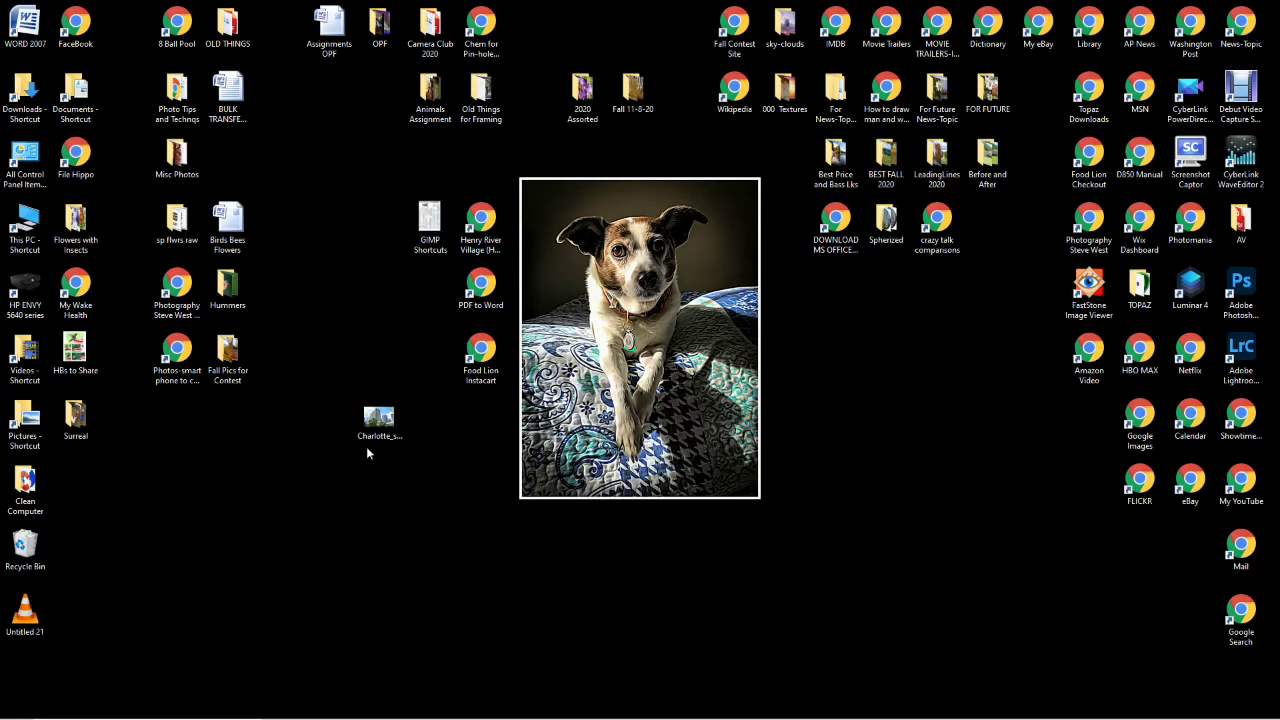
# - Select the Charlotte_segment JPG on the desktop and bring up its context menu
pyautogui.click(378, 424)
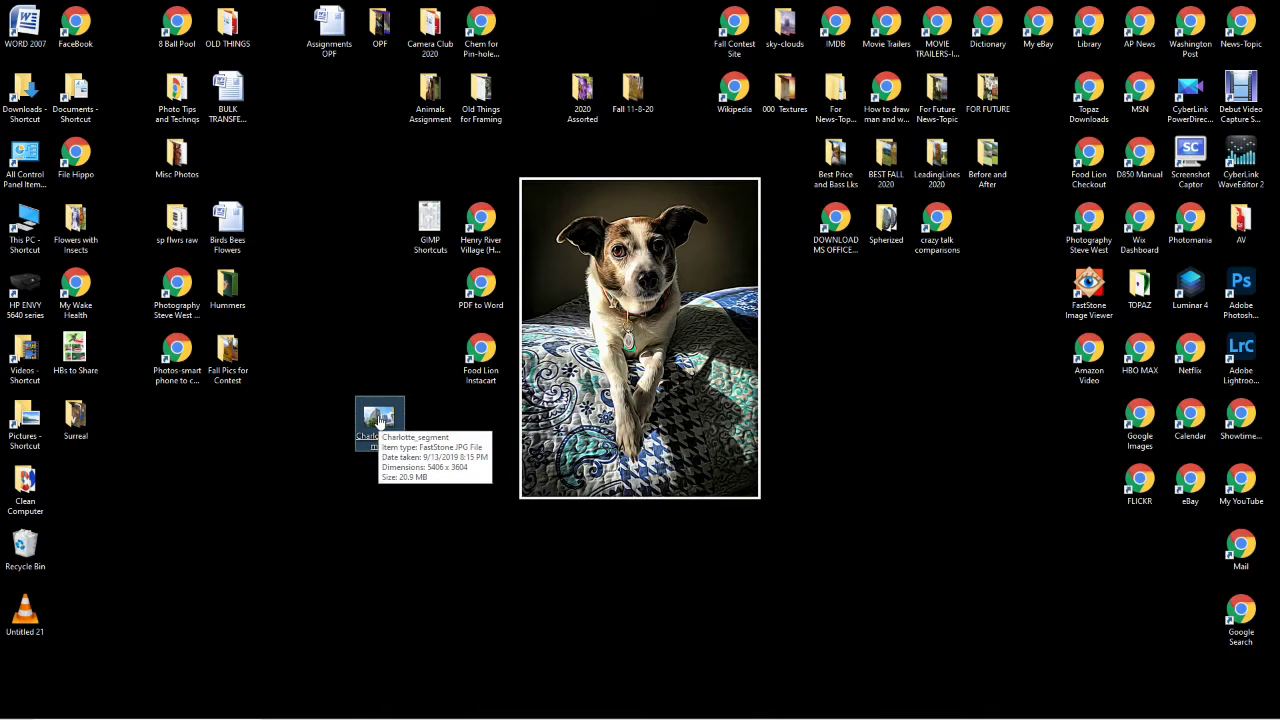
pyautogui.rightClick(378, 423)
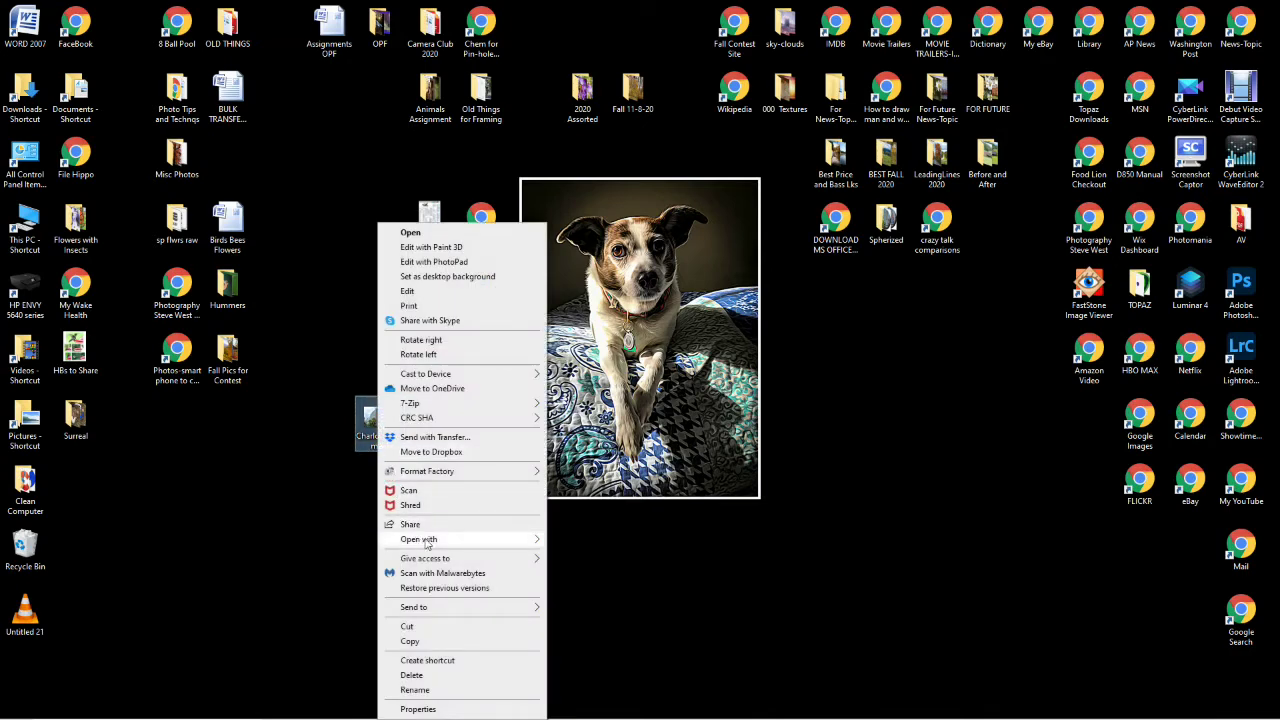
# - Open Charlotte_segment in GIMP through Open with > GIMP
pyautogui.moveTo(422, 545)
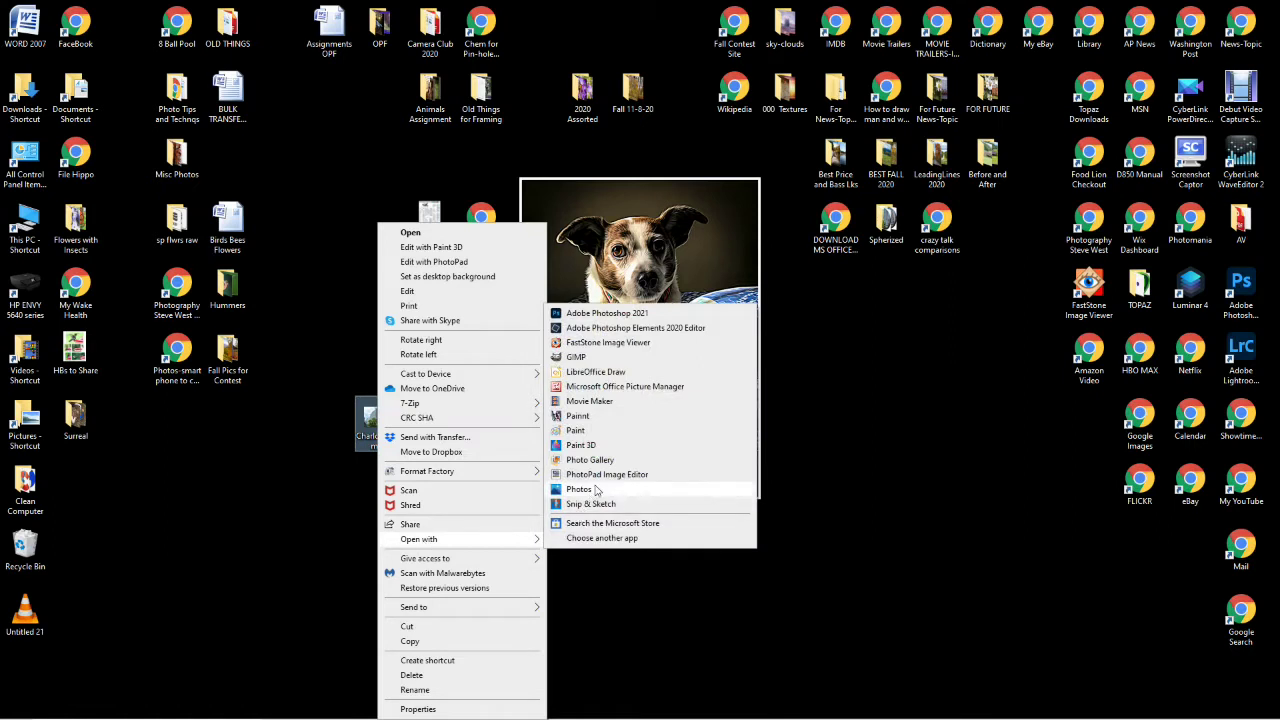
pyautogui.click(576, 358)
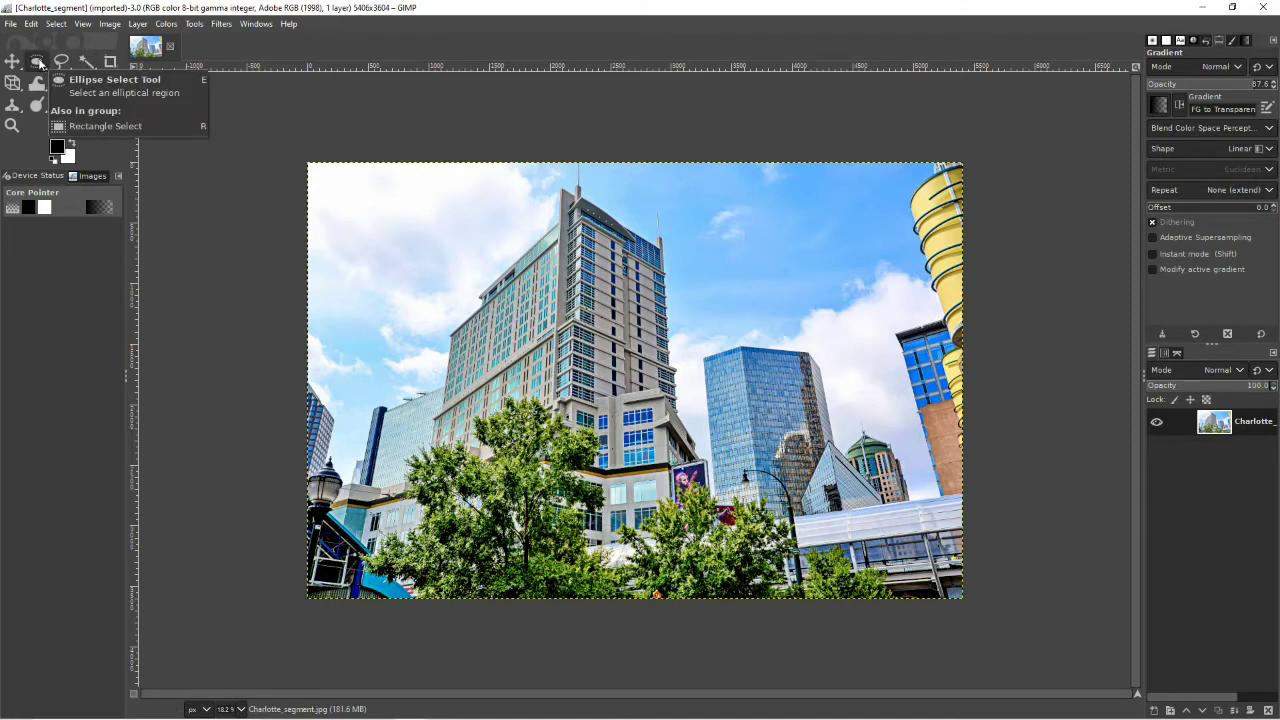
# - Draw a 3729 x 3581 px elliptical selection over the central skyscraper
pyautogui.rightClick(39, 61)
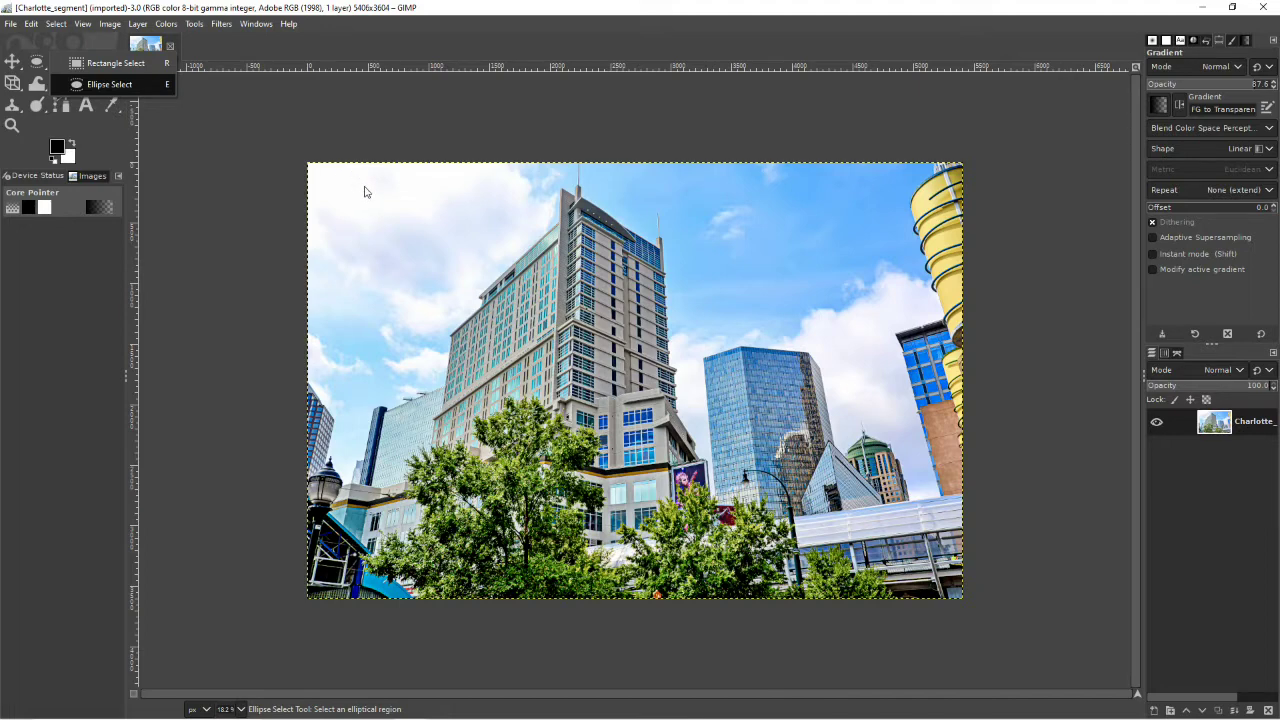
pyautogui.click(55, 127)
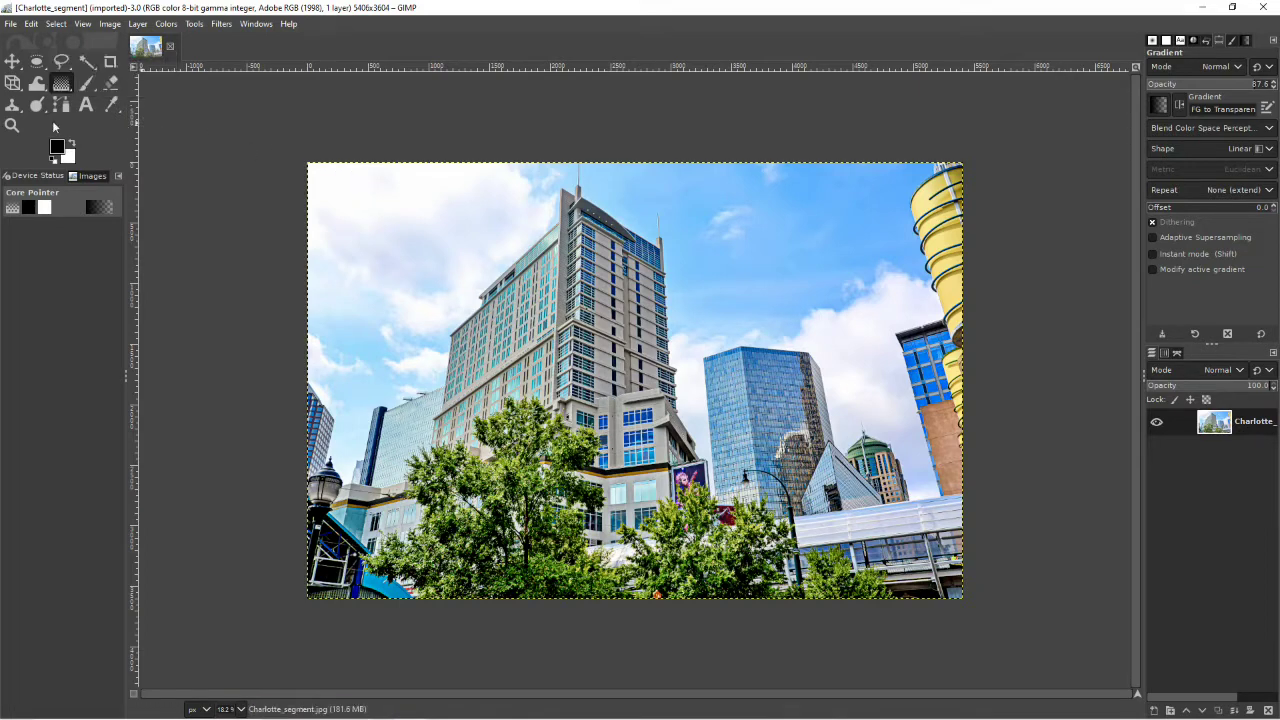
pyautogui.click(36, 61)
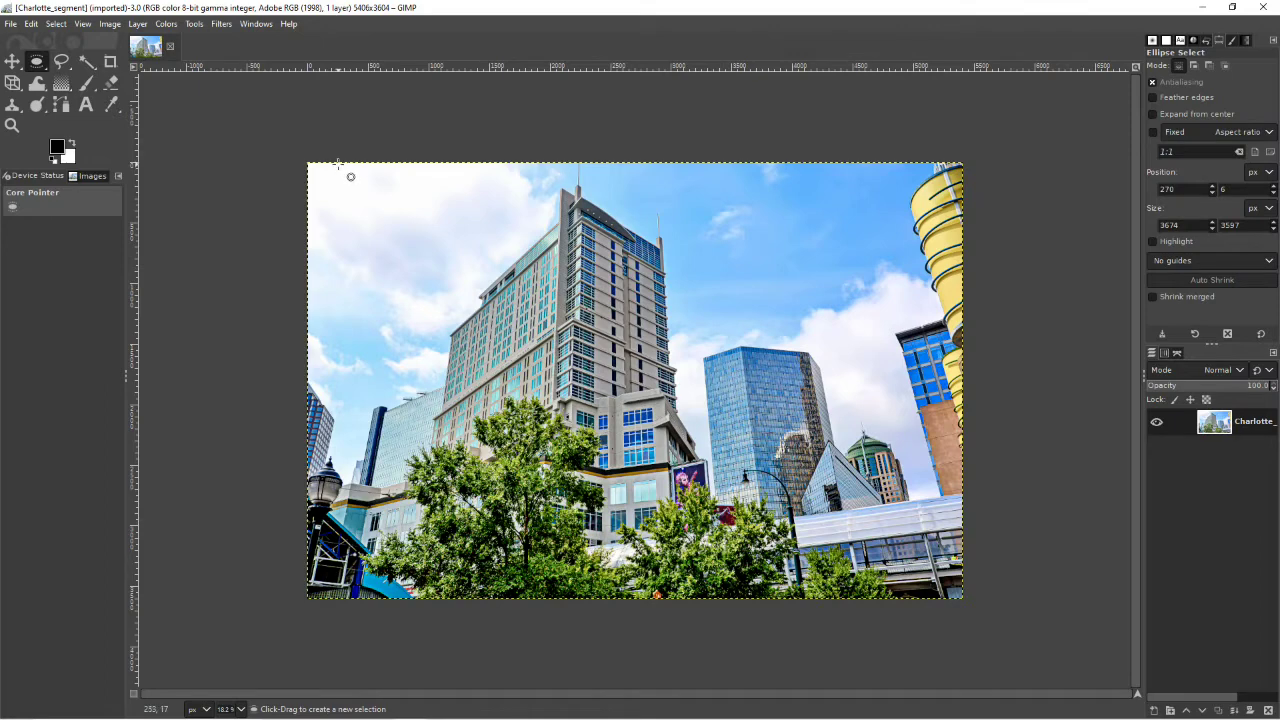
pyautogui.moveTo(338, 163); pyautogui.dragTo(791, 598)
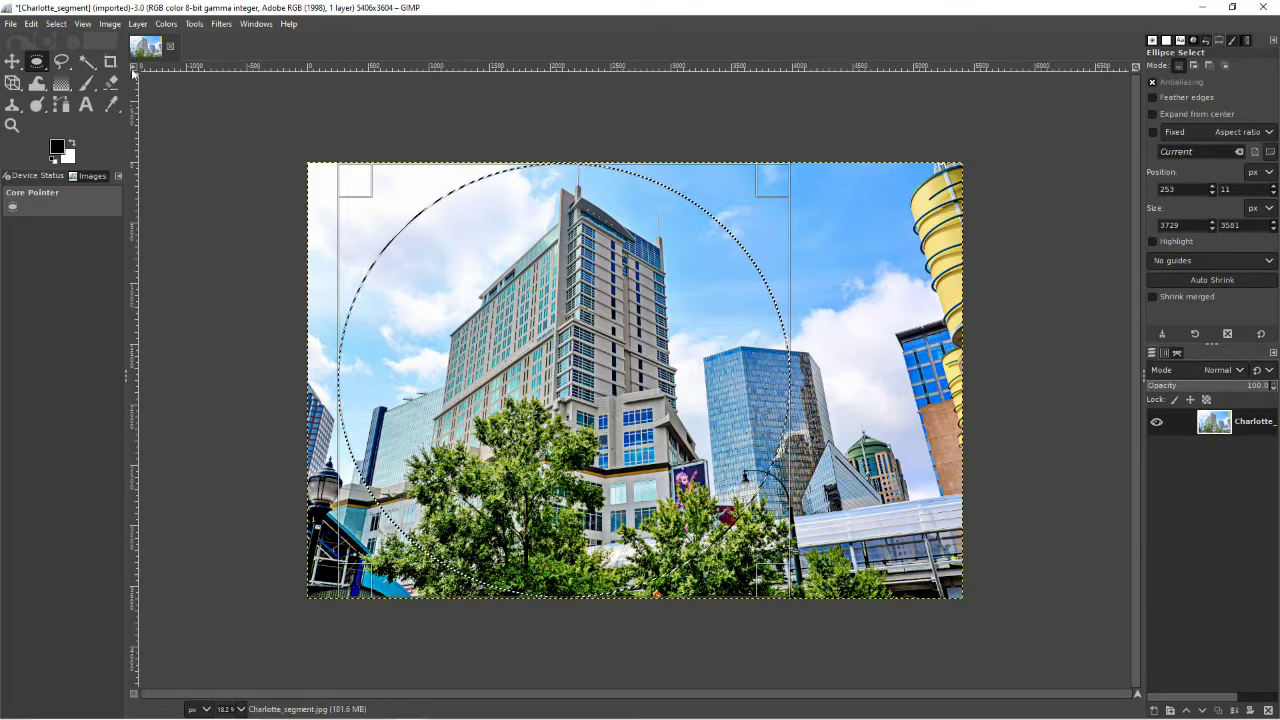
pyautogui.click(219, 25)
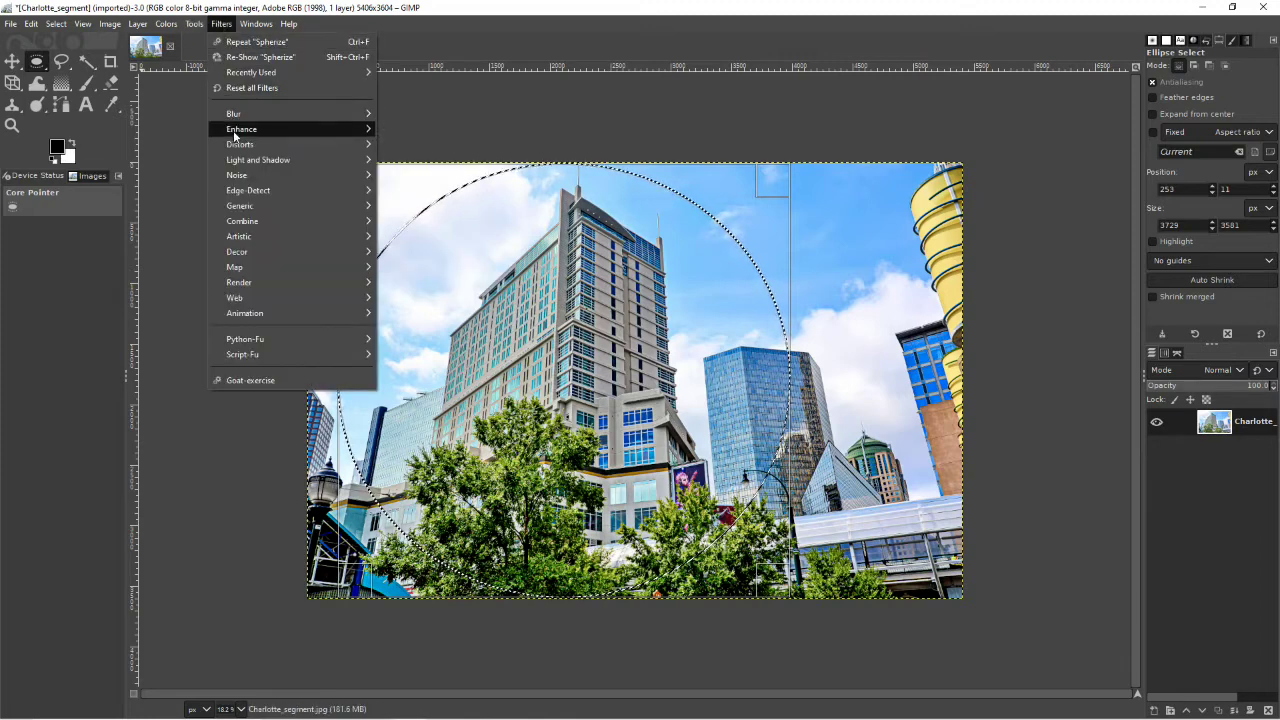
# - Open Filters > Distorts > Spherize to preview the bulge inside the circle
pyautogui.moveTo(235, 135)
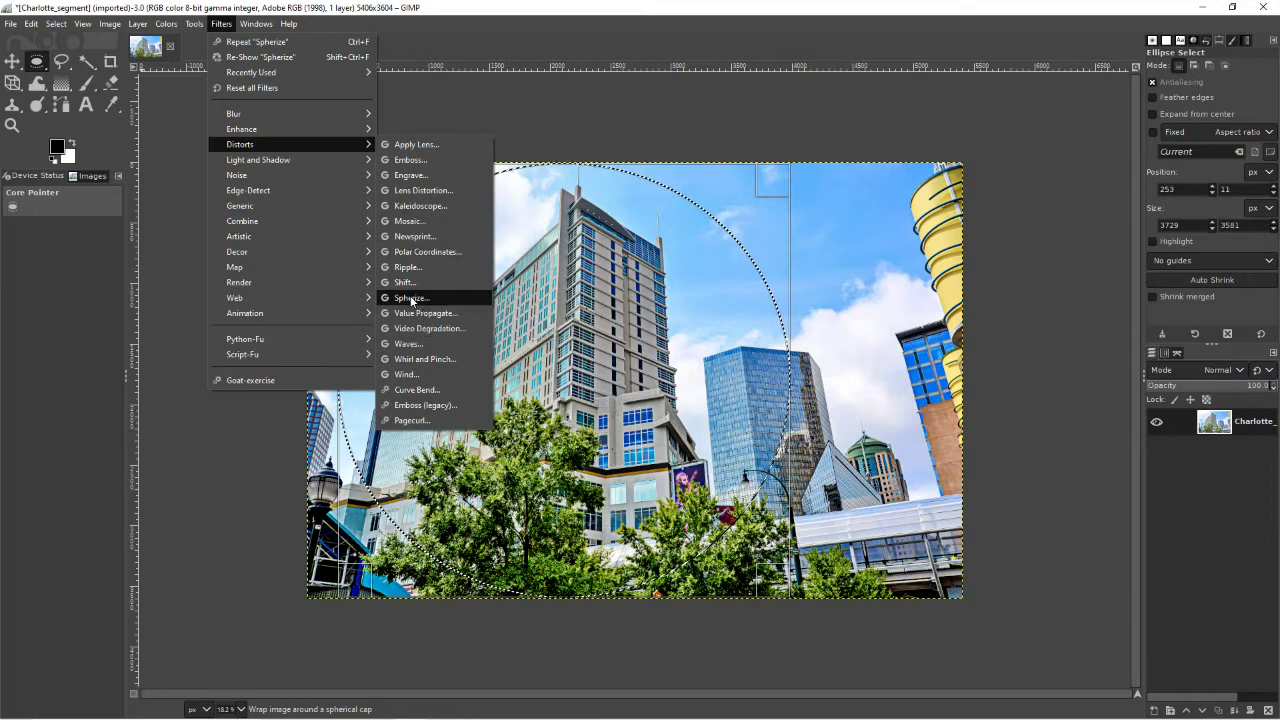
pyautogui.click(411, 301)
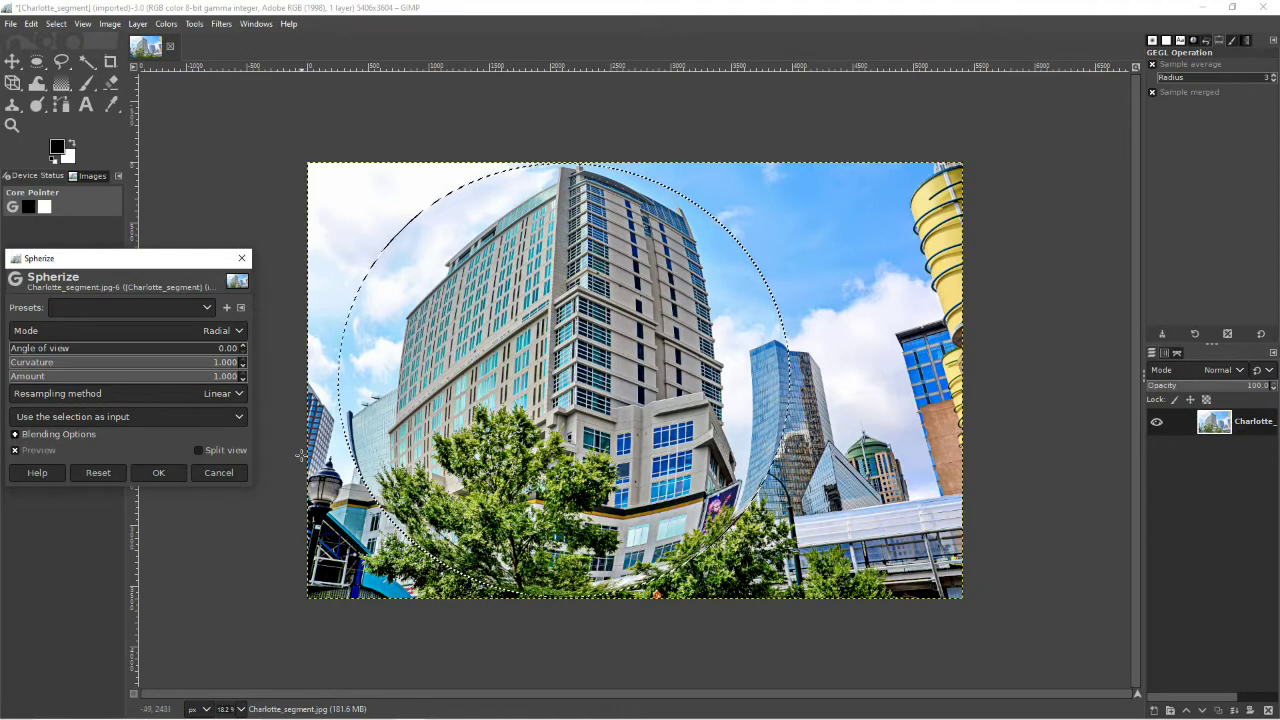
# - Apply Spherize to the circled building with an angle of view of 99.94
pyautogui.click(172, 347)
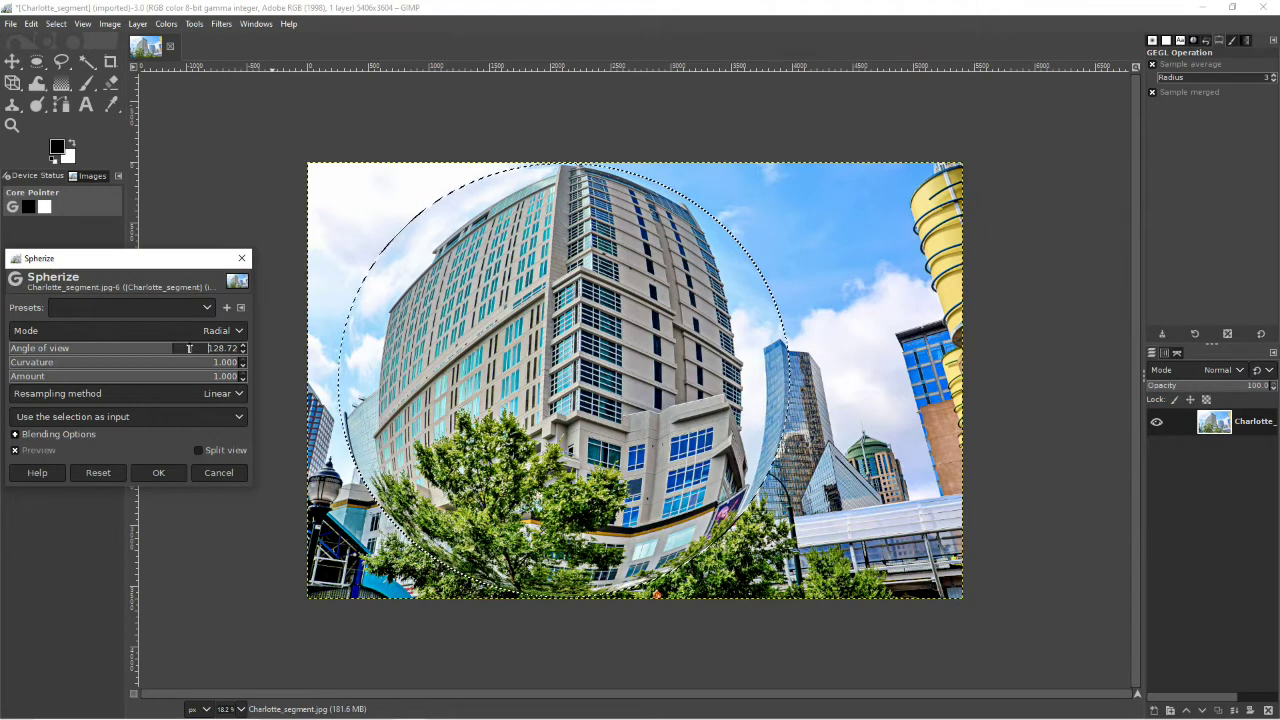
pyautogui.click(195, 348)
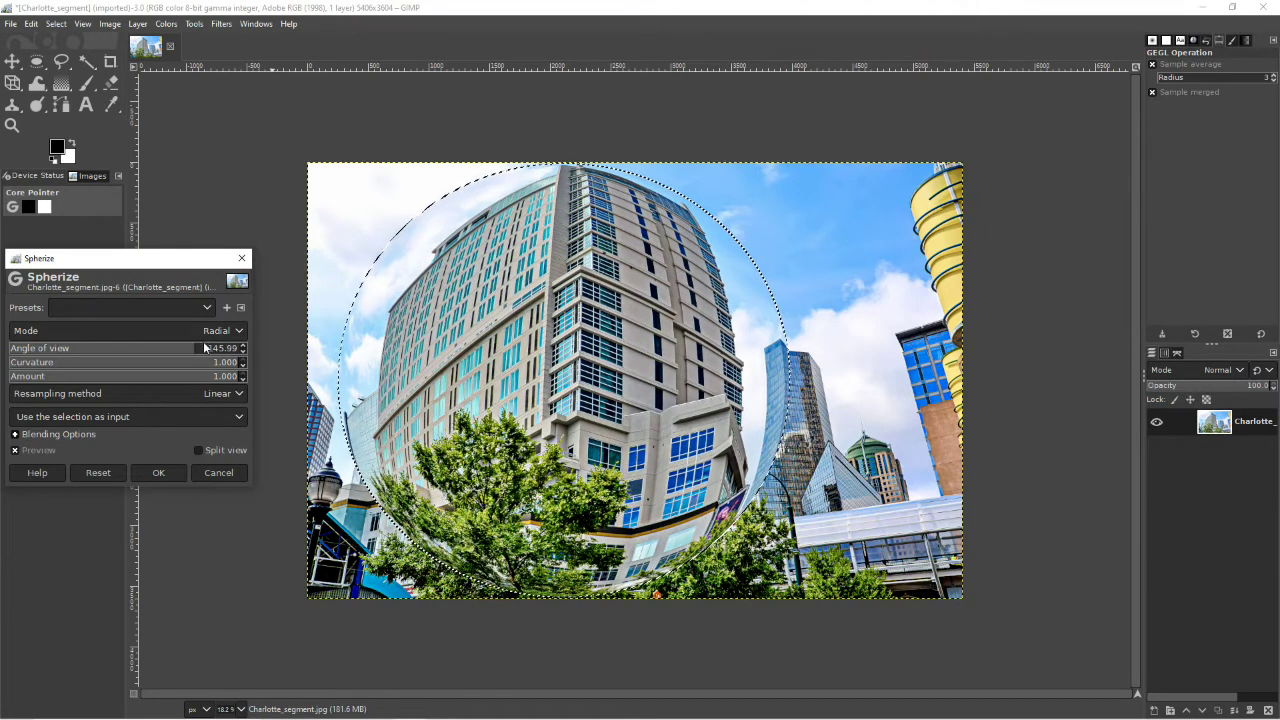
pyautogui.click(204, 347)
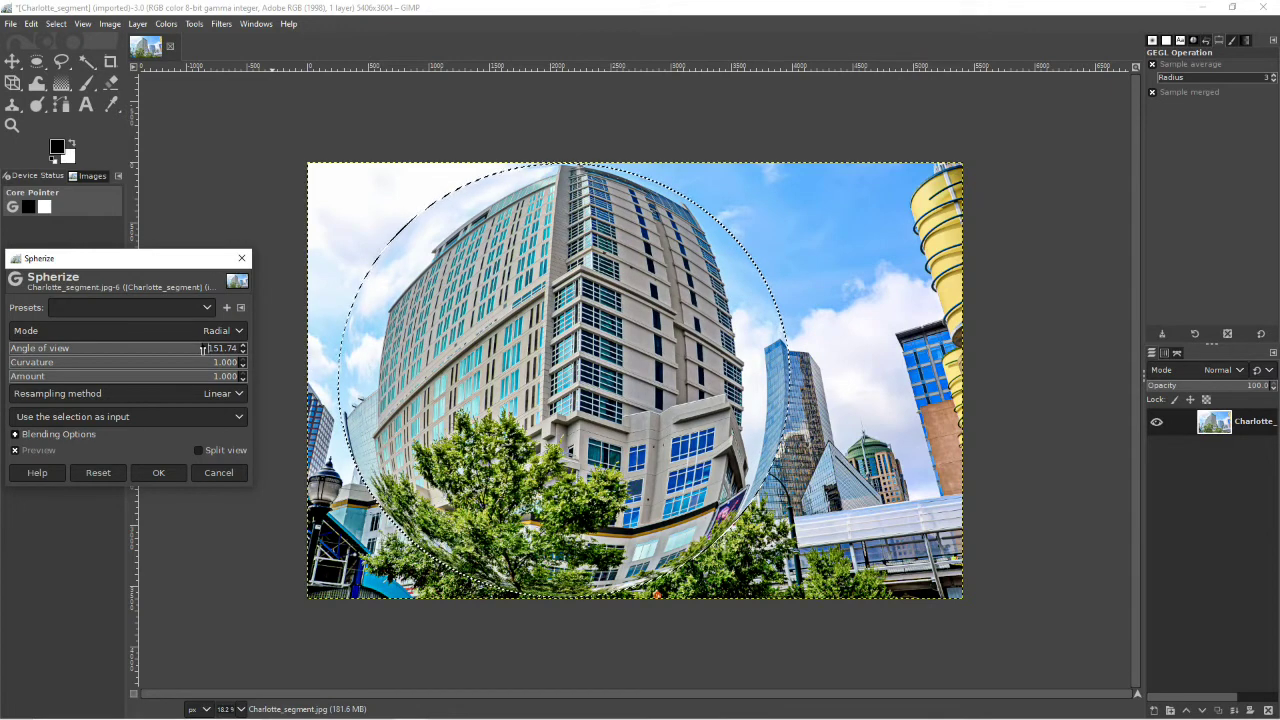
pyautogui.click(136, 348)
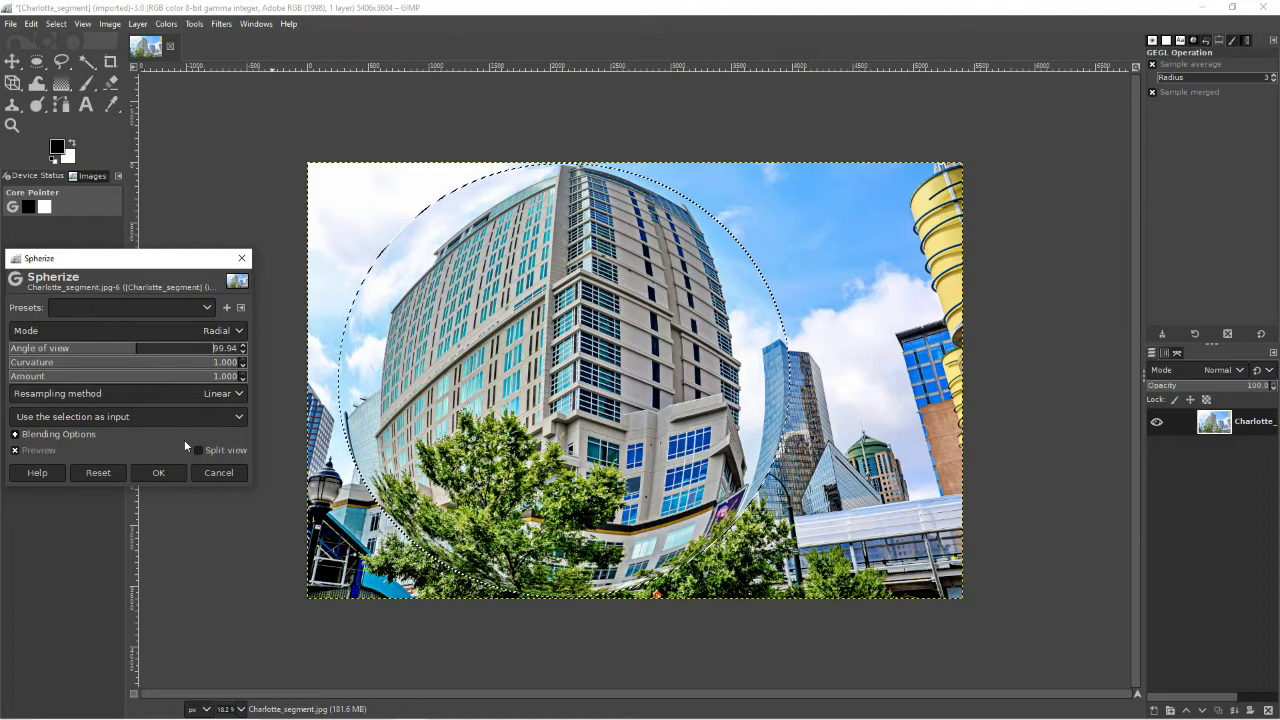
pyautogui.click(162, 473)
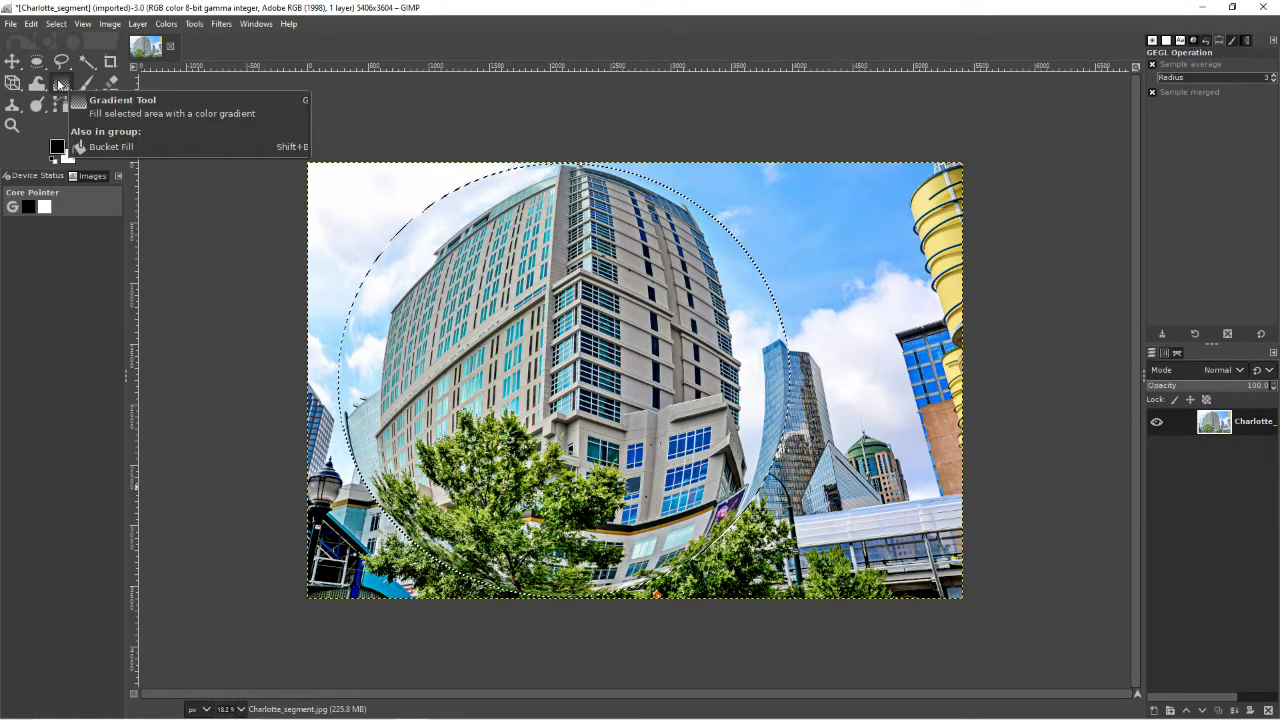
# - Shade the sphere with a black-to-transparent gradient dragged from lower right to upper left
pyautogui.rightClick(60, 85)
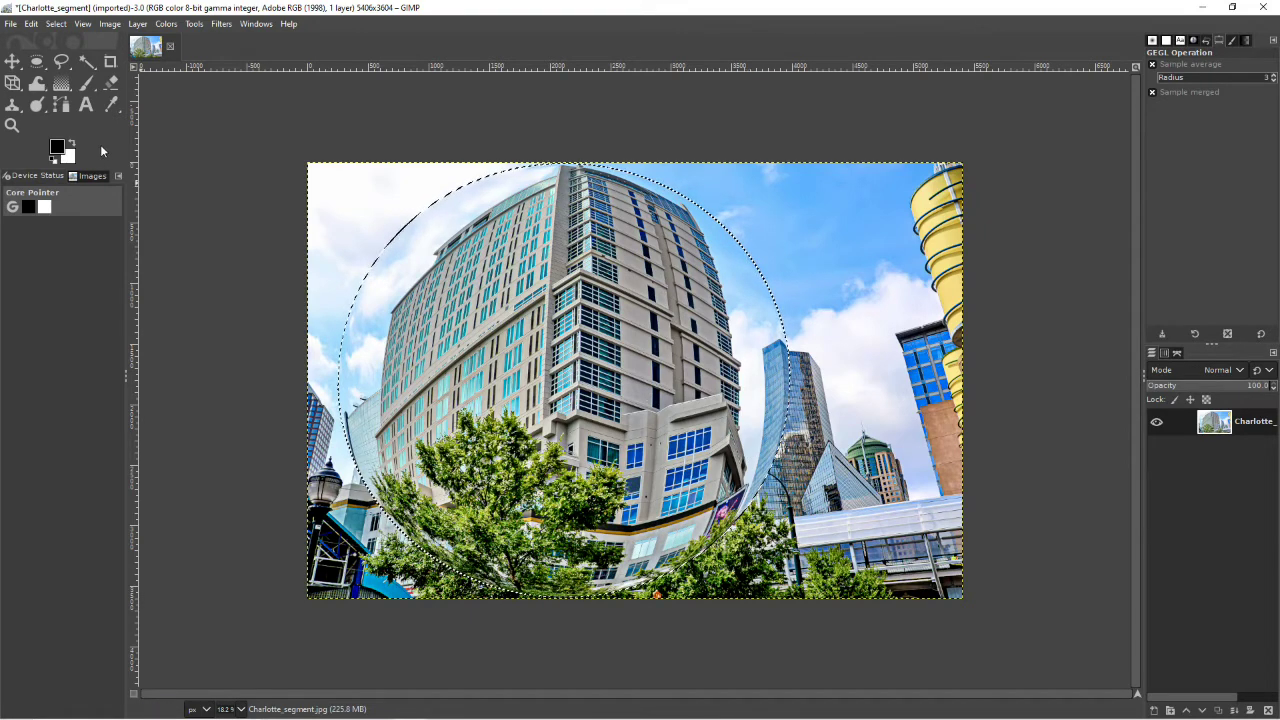
pyautogui.click(62, 86)
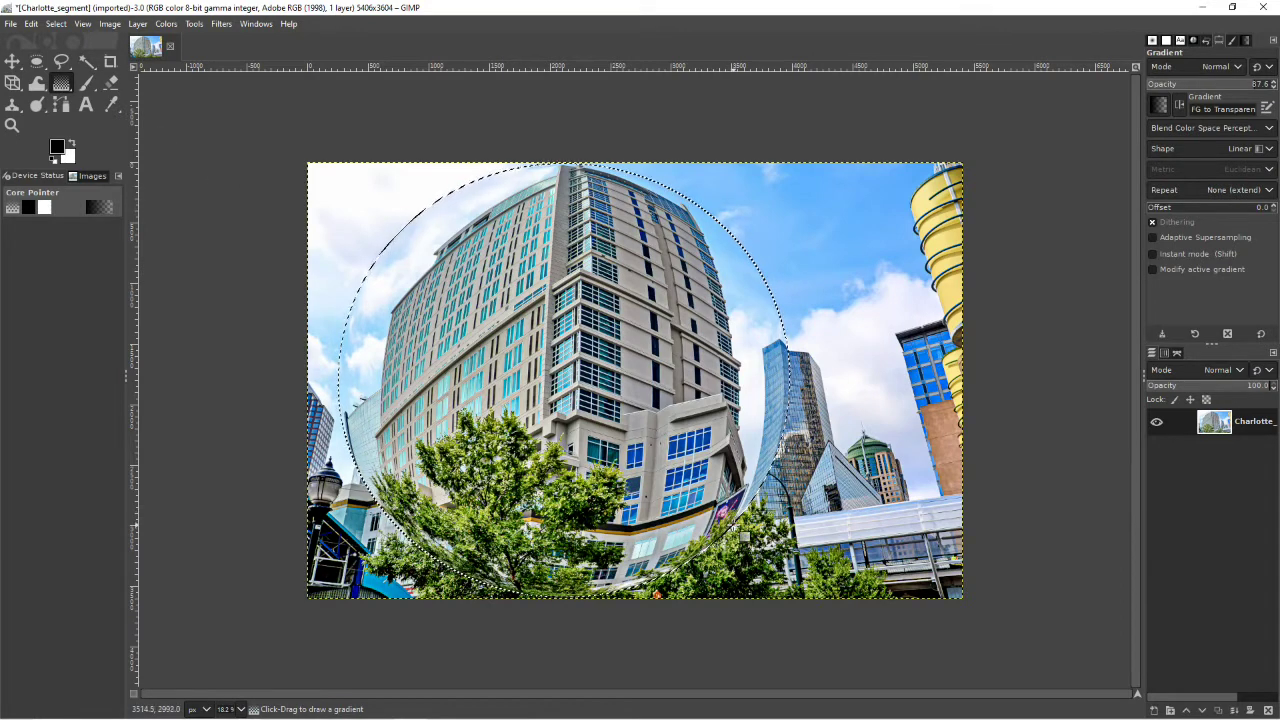
pyautogui.moveTo(735, 526); pyautogui.dragTo(367, 207)
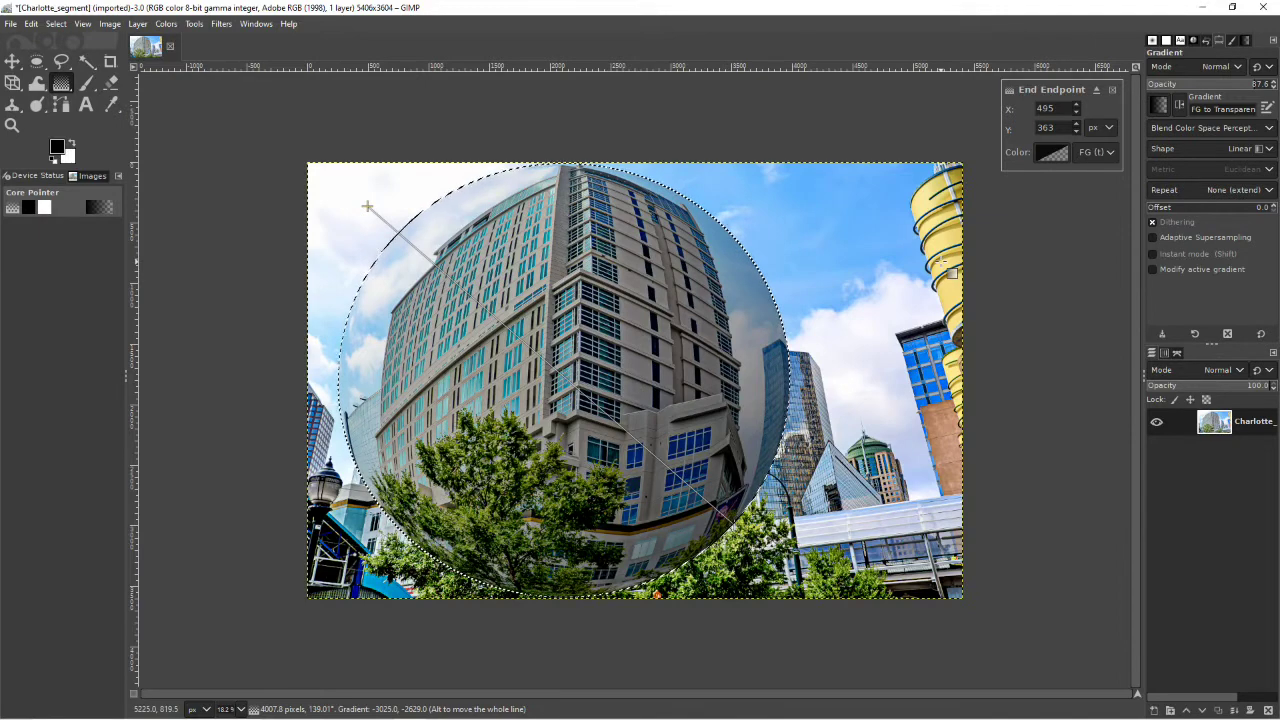
pyautogui.press('Return')
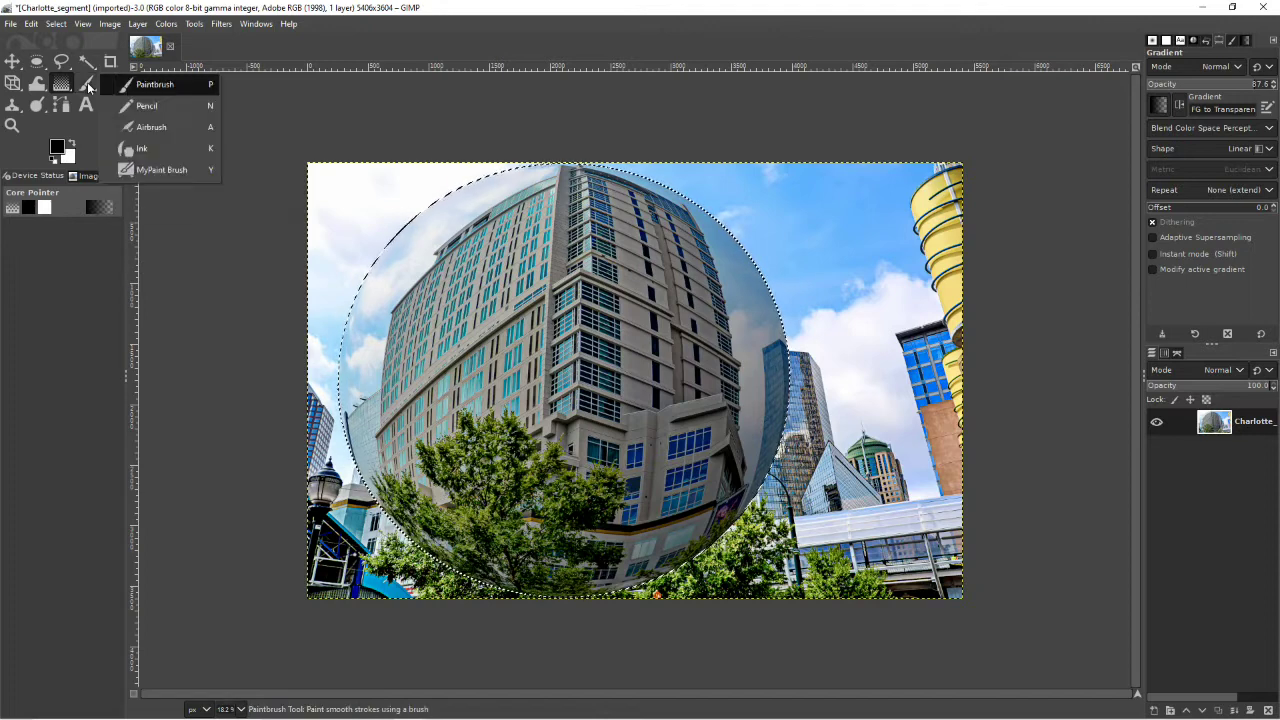
# - Switch to the Airbrush with a soft 1345-px brush and black paint
pyautogui.click(151, 127)
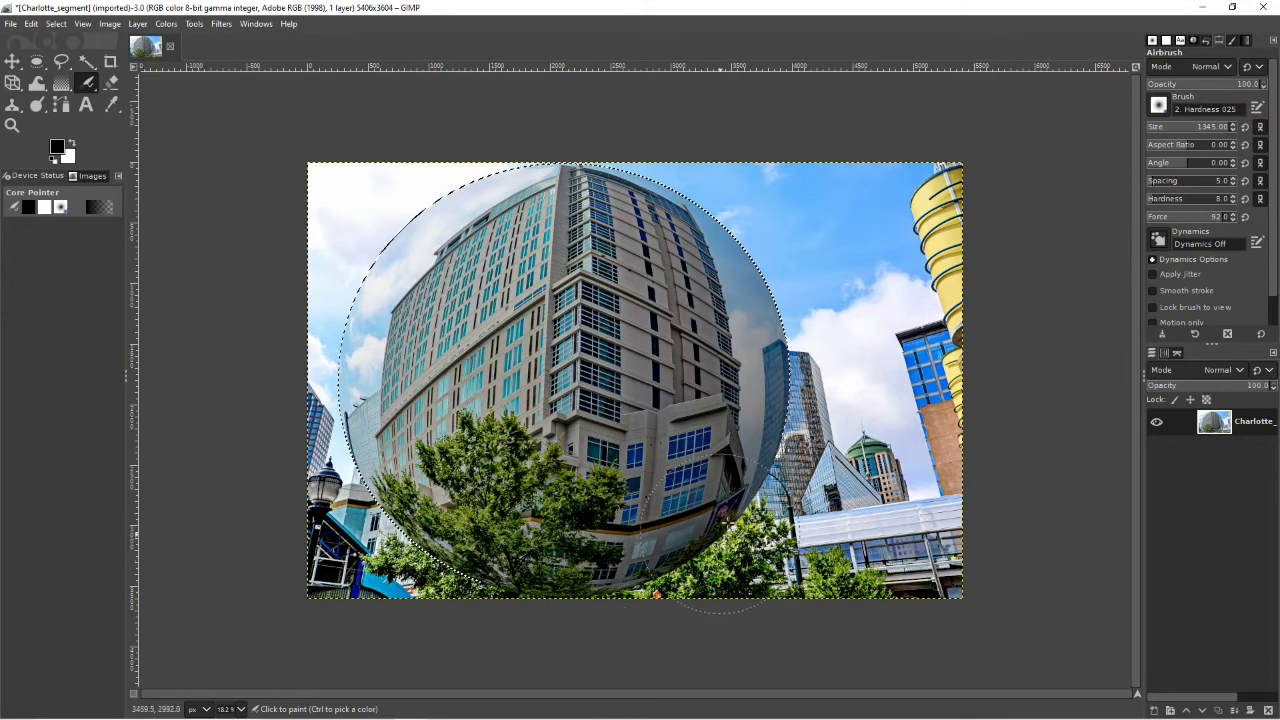
# - Airbrush the sphere's right edge darker, set white as paint colour, and pick the Crop tool
pyautogui.moveTo(726, 537)
pyautogui.mouseDown()
pyautogui.moveTo(772, 443)
pyautogui.moveTo(785, 345)
pyautogui.moveTo(776, 281)
pyautogui.moveTo(700, 155)
pyautogui.mouseUp()
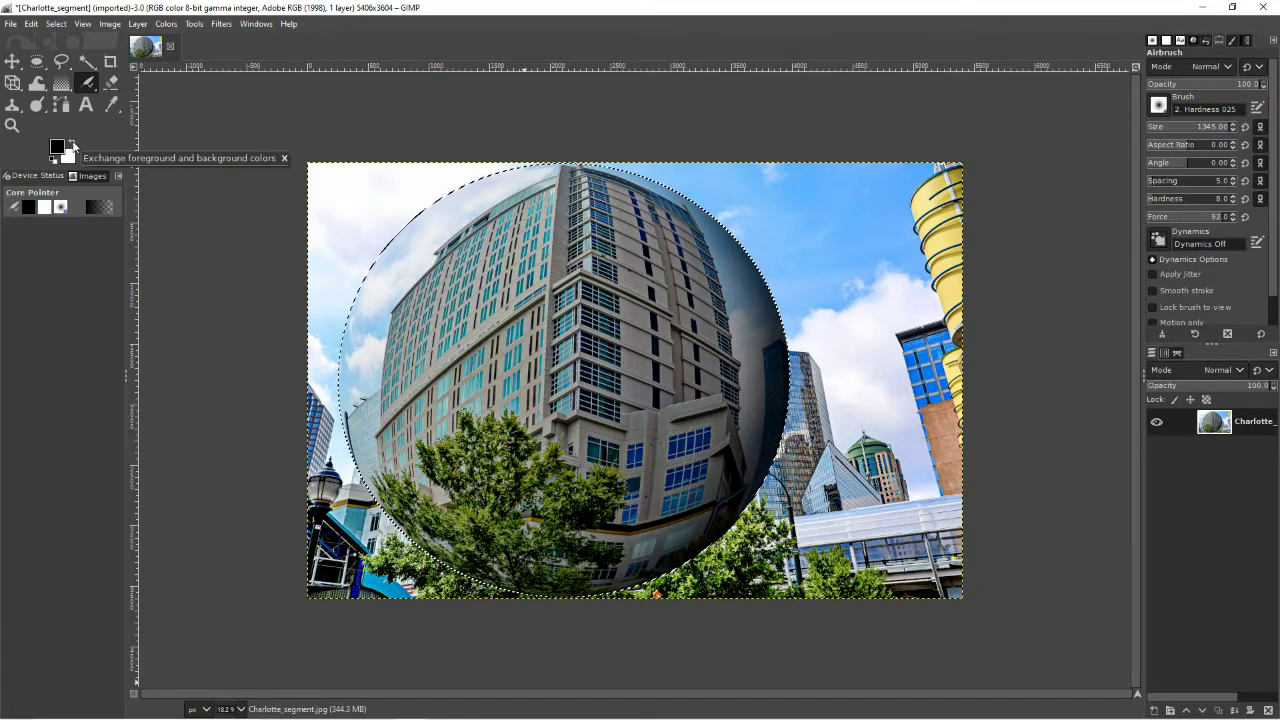
pyautogui.click(72, 144)
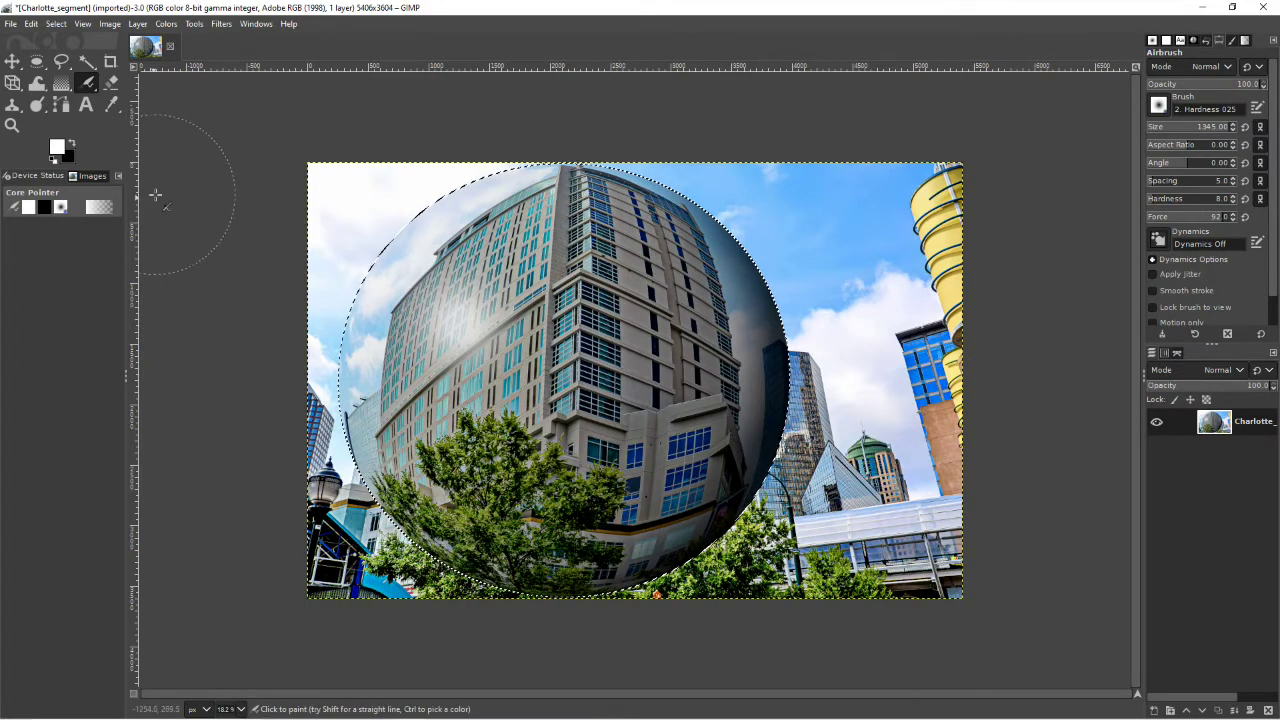
pyautogui.click(111, 62)
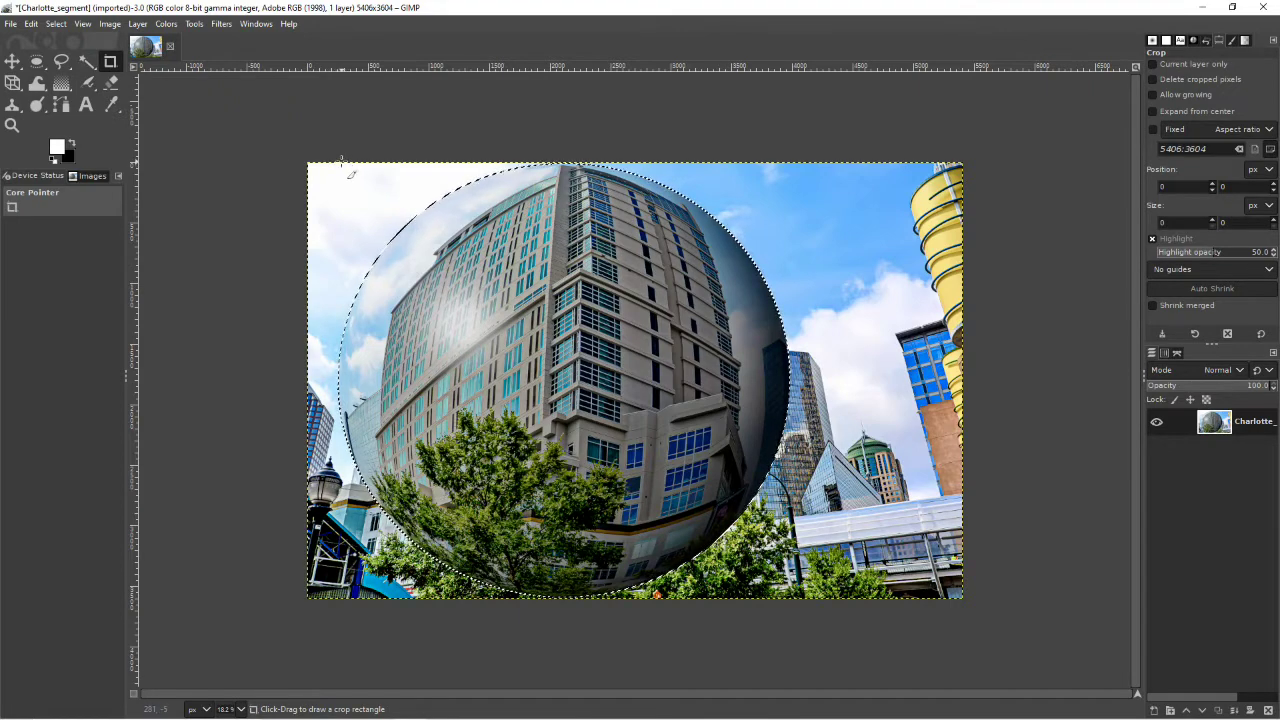
# - Crop the image to 3718 x 3593 px tightly around the glossy sphere
pyautogui.moveTo(341, 162); pyautogui.dragTo(790, 603)
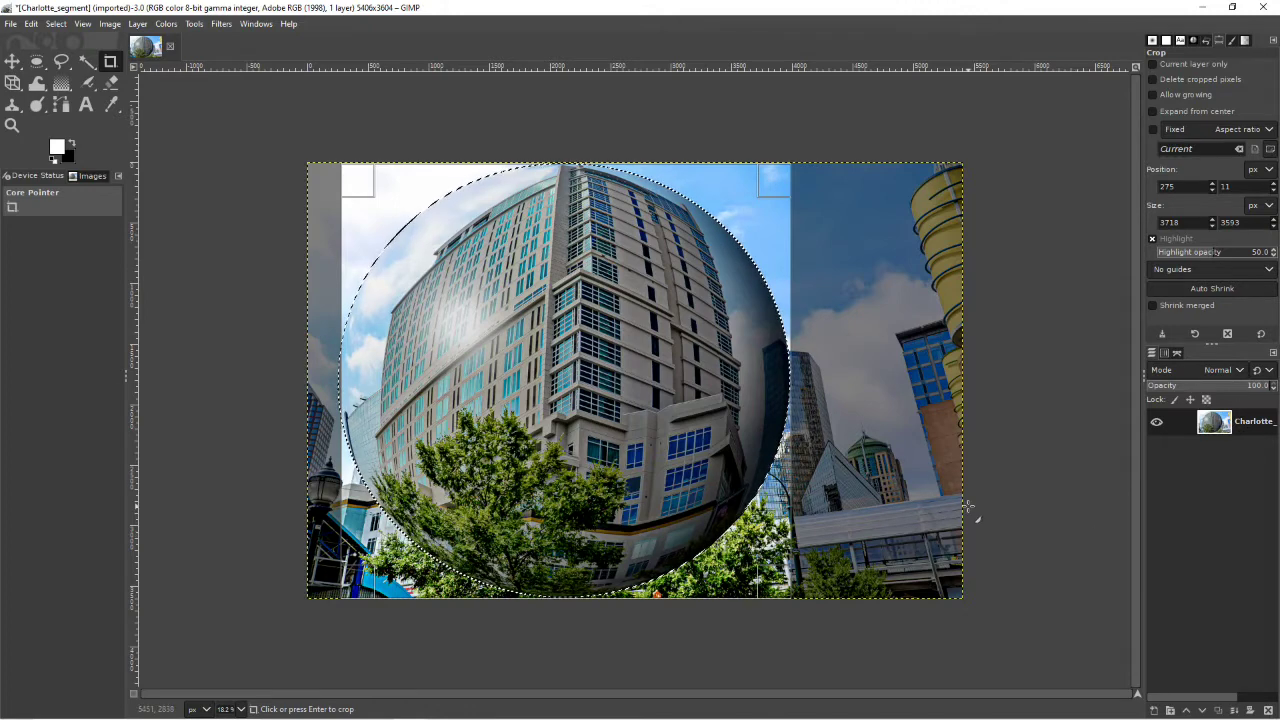
pyautogui.press('Return')
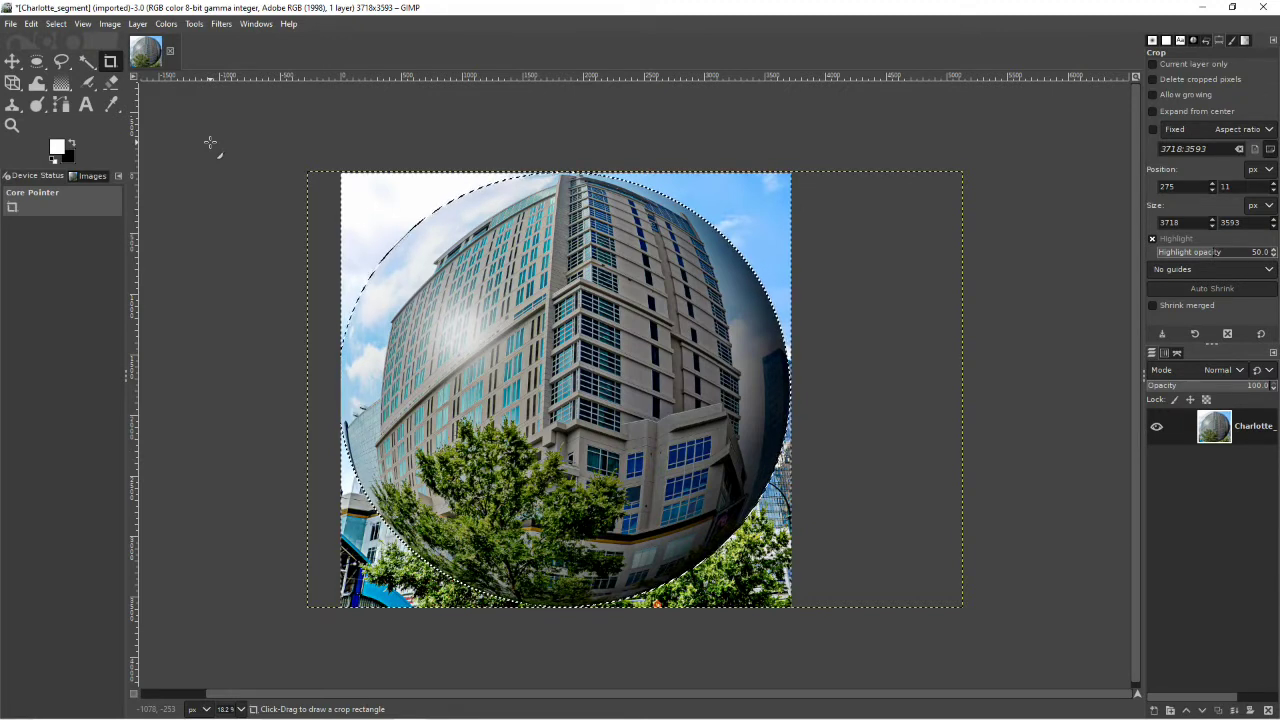
pyautogui.click(89, 84)
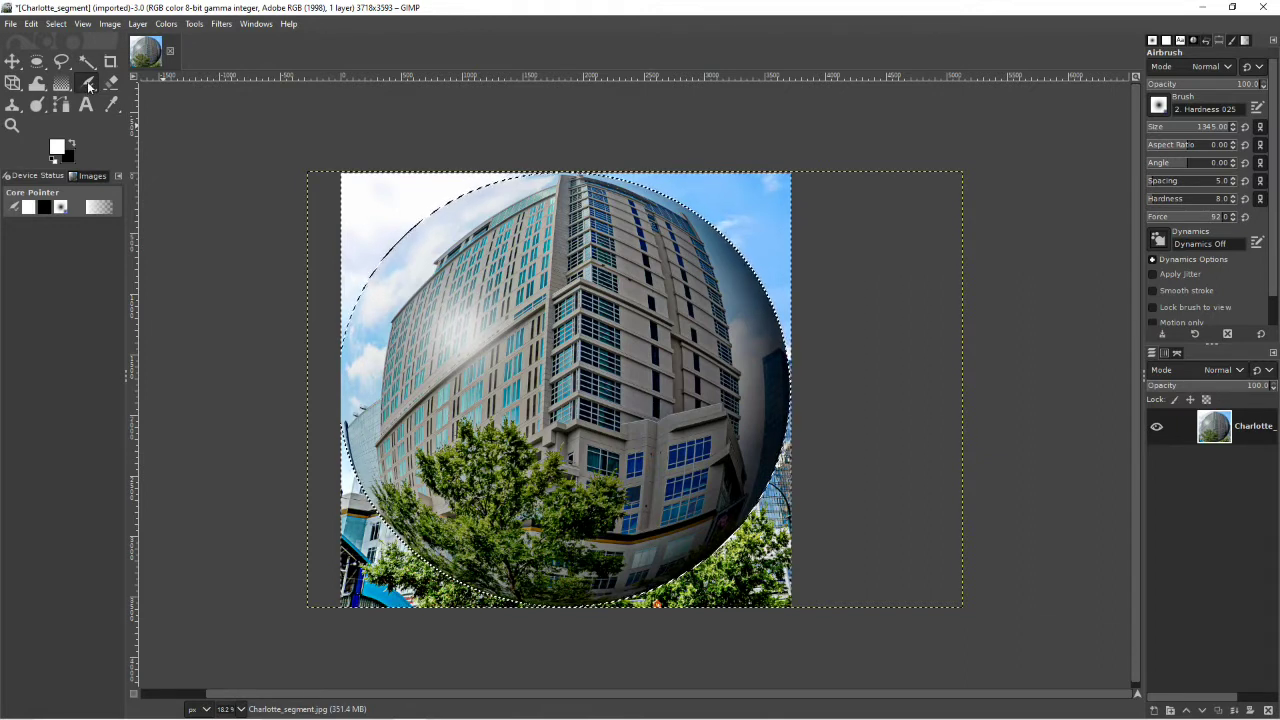
# - Switch to the Paintbrush and load the 51-px 2. Hardness 100 brush
pyautogui.rightClick(89, 88)
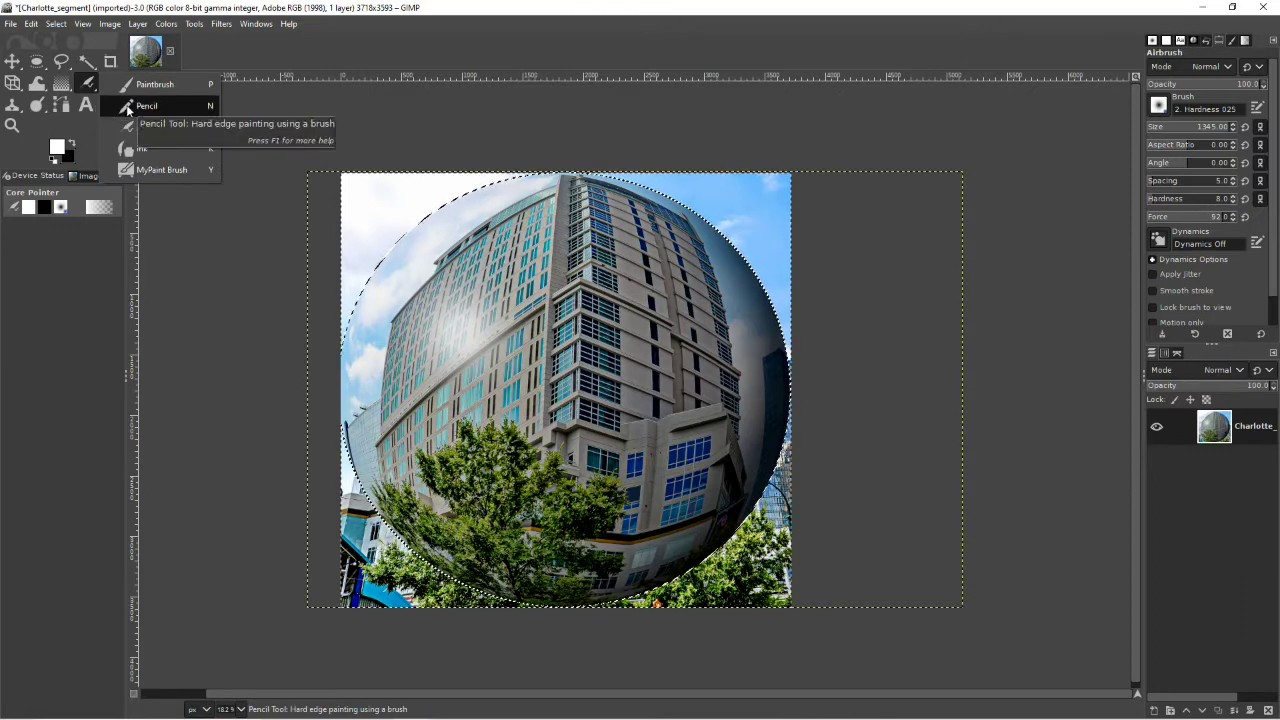
pyautogui.click(134, 90)
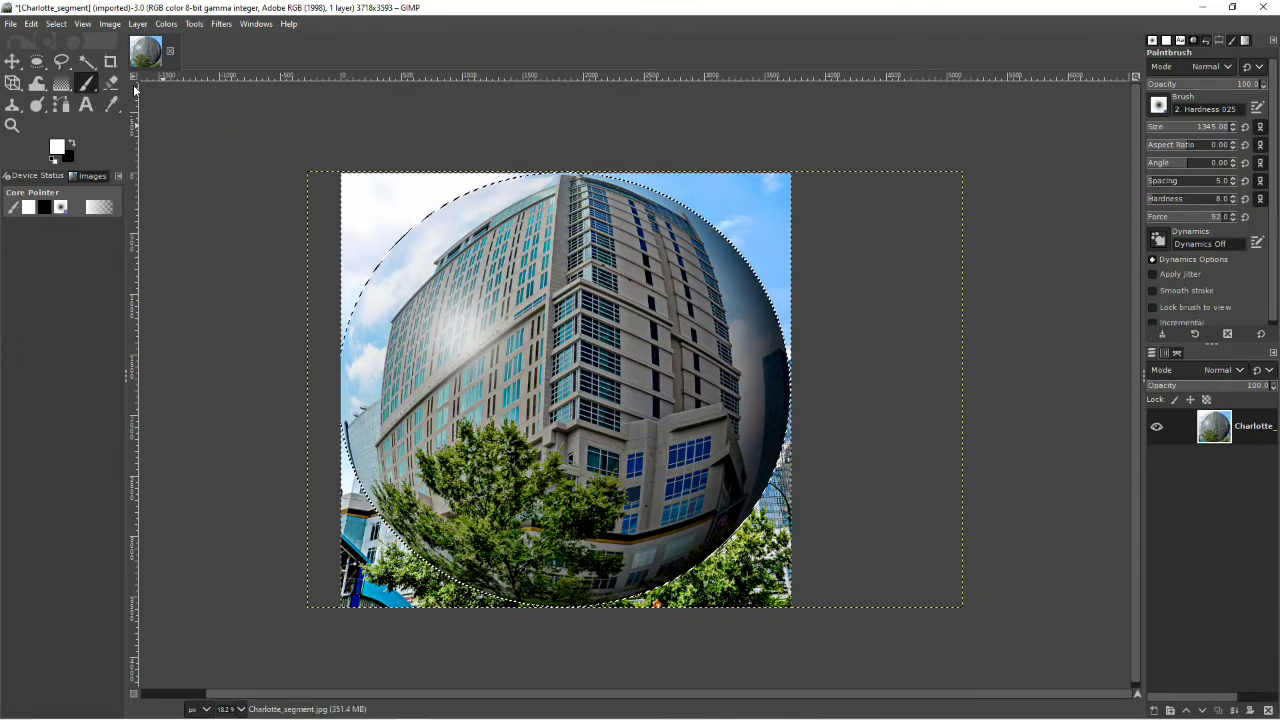
pyautogui.click(1233, 196)
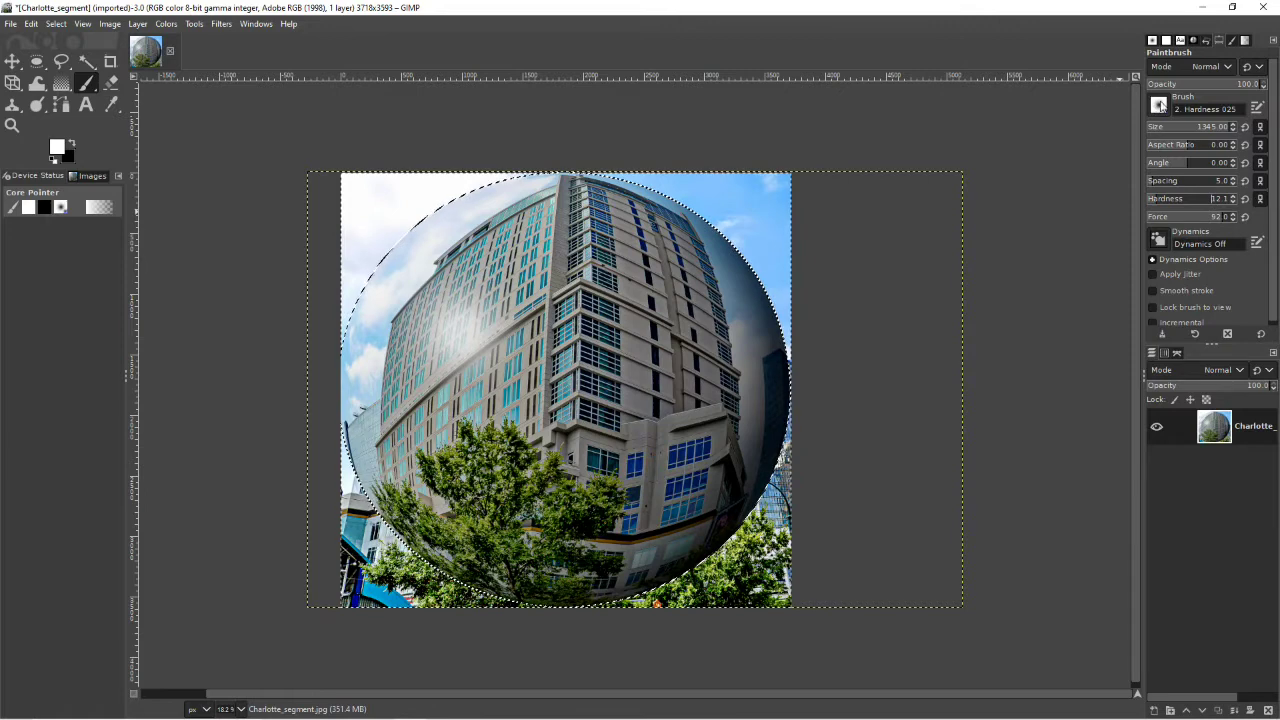
pyautogui.click(1160, 104)
pyautogui.click(1213, 148)
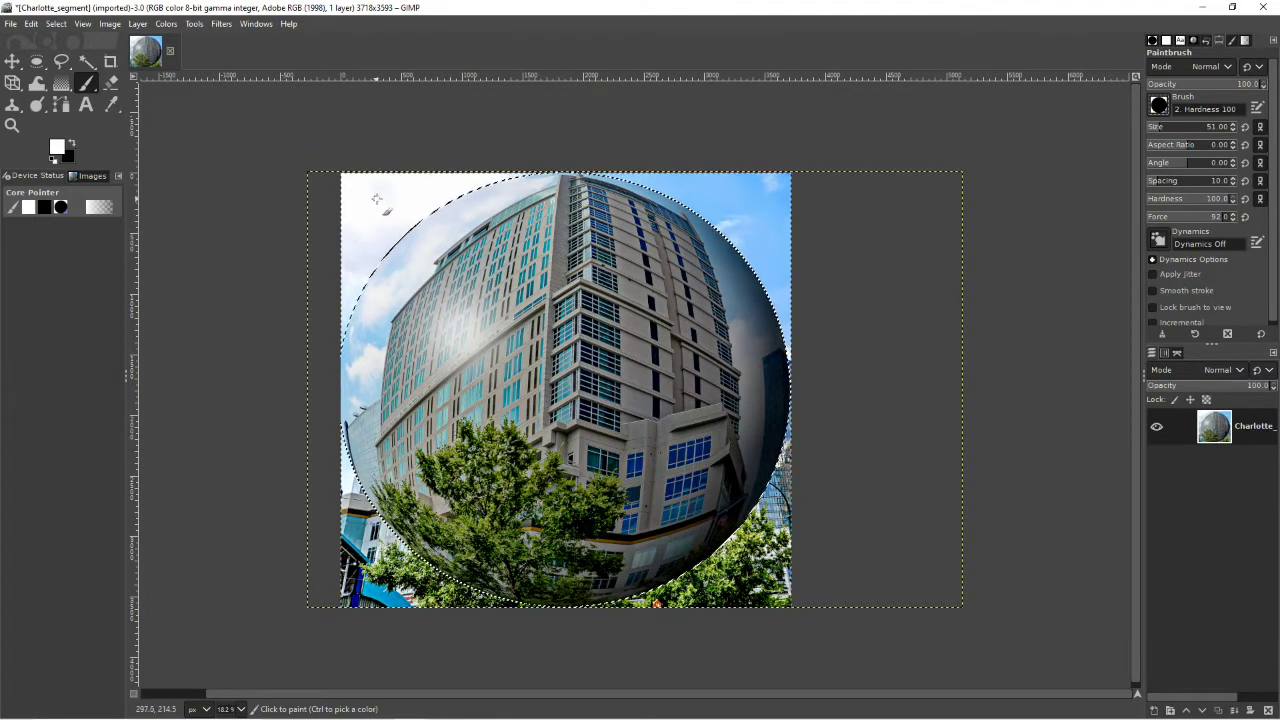
# - Enlarge the brush to 782 px and paint white over the top-left, bottom-left and left-edge areas around the sphere
pyautogui.press(']')
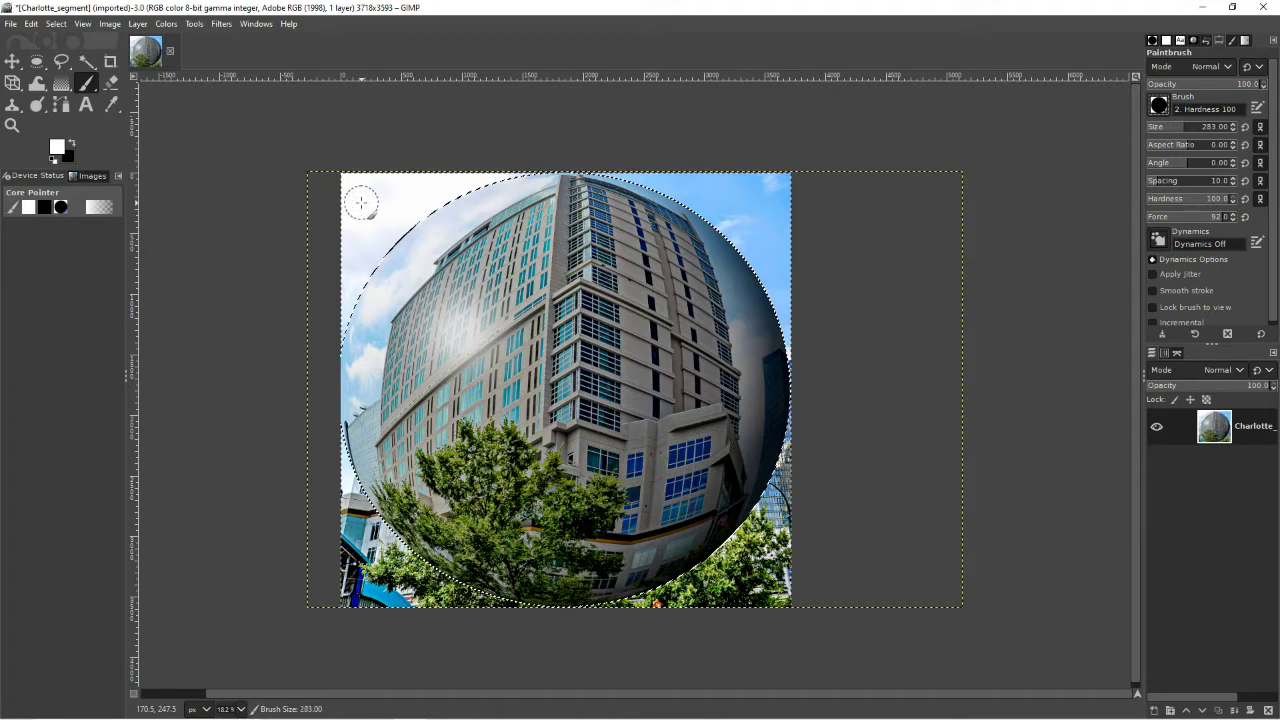
pyautogui.press(']')
pyautogui.press(']')
pyautogui.press(']')
pyautogui.press(']')
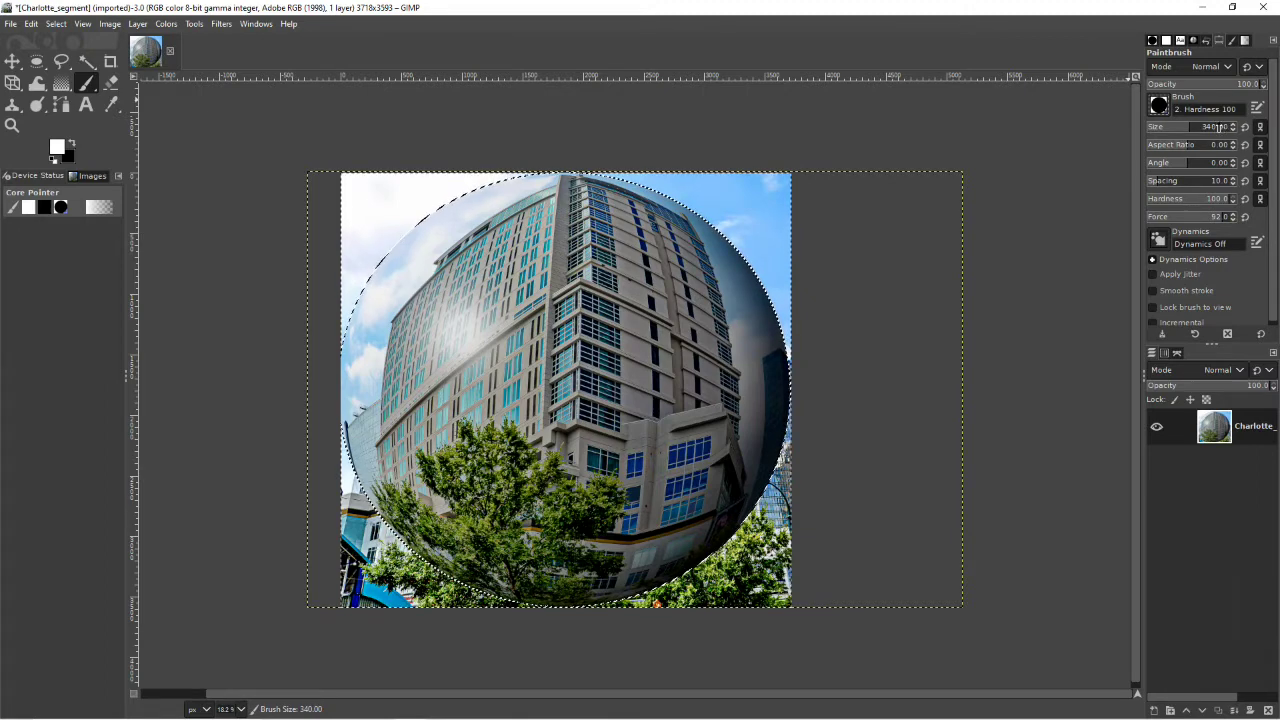
pyautogui.click(1214, 127)
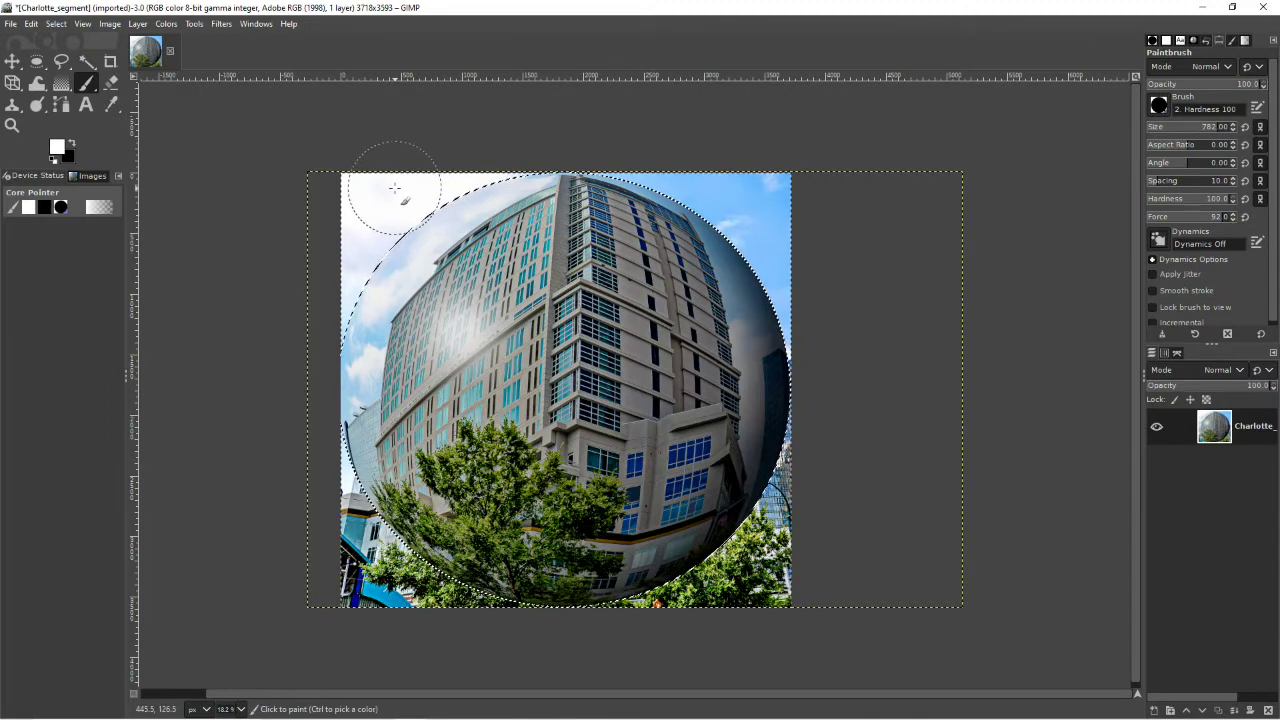
pyautogui.moveTo(390, 178)
pyautogui.mouseDown()
pyautogui.moveTo(359, 221)
pyautogui.moveTo(330, 365)
pyautogui.moveTo(449, 190)
pyautogui.moveTo(551, 149)
pyautogui.moveTo(645, 155)
pyautogui.moveTo(814, 246)
pyautogui.moveTo(820, 329)
pyautogui.moveTo(786, 281)
pyautogui.moveTo(753, 137)
pyautogui.moveTo(741, 184)
pyautogui.moveTo(753, 341)
pyautogui.moveTo(782, 478)
pyautogui.moveTo(743, 643)
pyautogui.moveTo(784, 501)
pyautogui.mouseUp()
pyautogui.moveTo(632, 612)
pyautogui.mouseDown()
pyautogui.moveTo(565, 624)
pyautogui.moveTo(596, 608)
pyautogui.moveTo(326, 607)
pyautogui.moveTo(428, 595)
pyautogui.mouseUp()
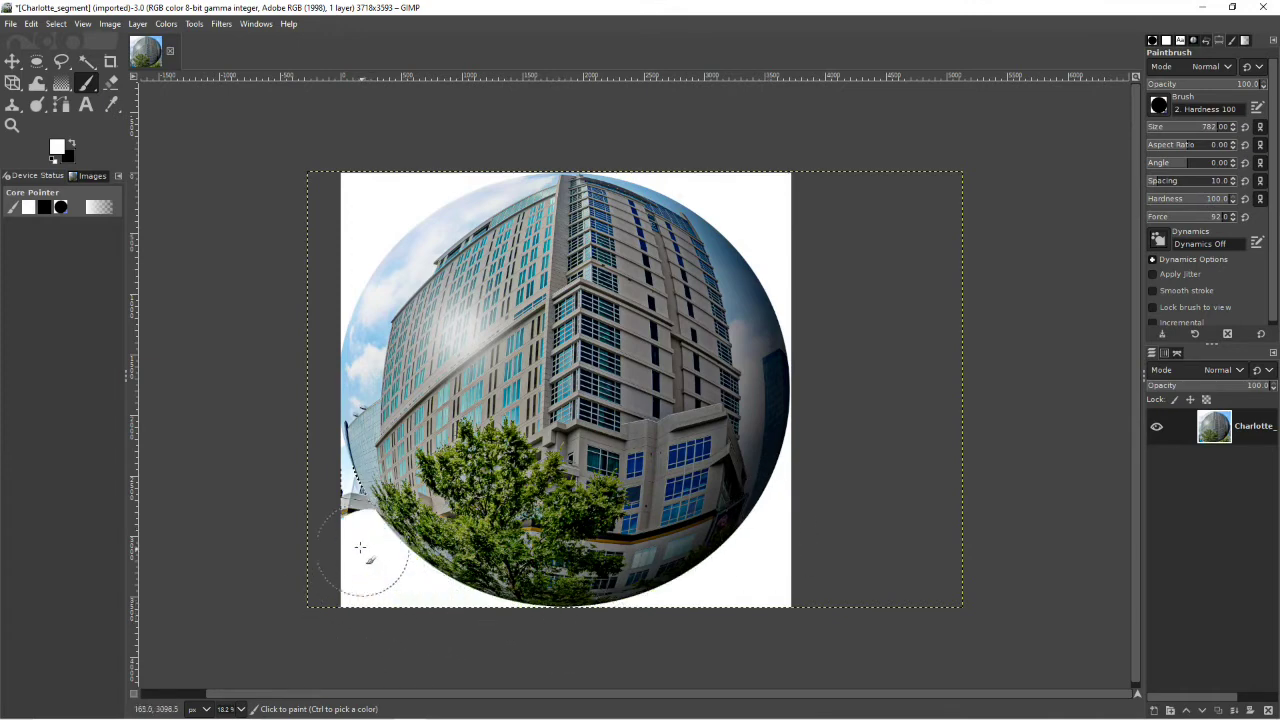
pyautogui.moveTo(360, 548)
pyautogui.mouseDown()
pyautogui.moveTo(320, 360)
pyautogui.moveTo(371, 566)
pyautogui.mouseUp()
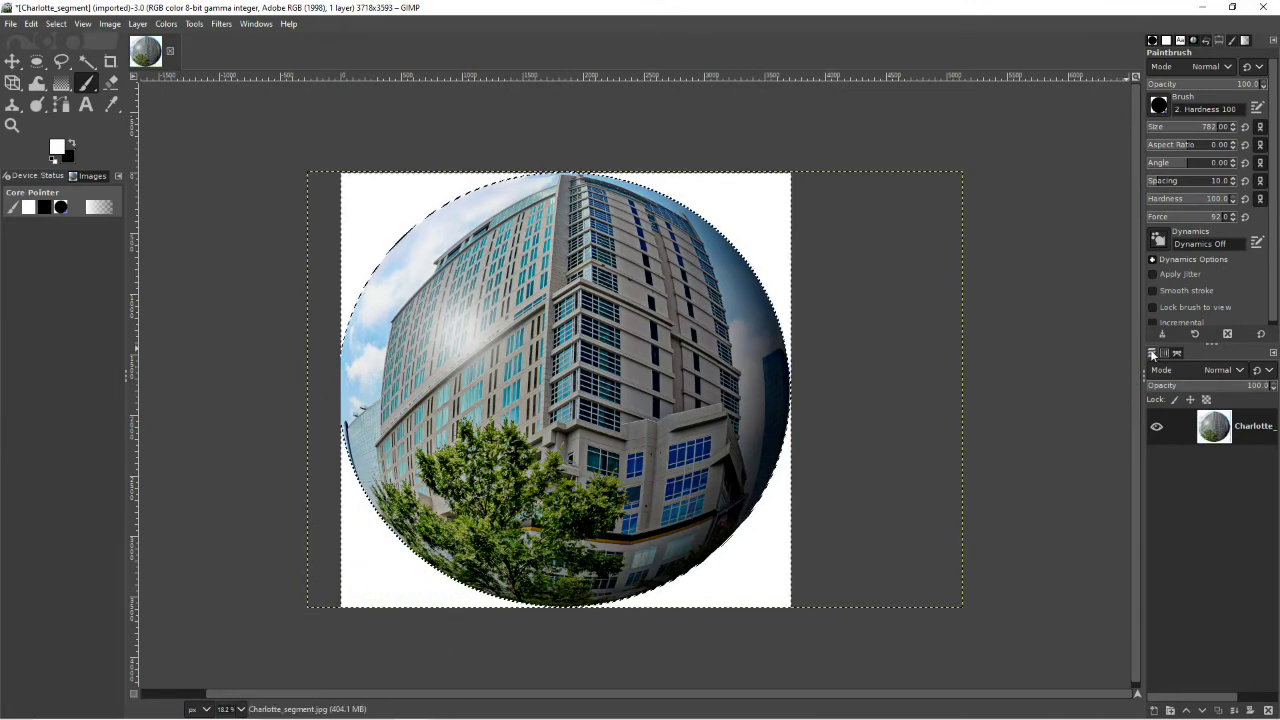
# - Export the image to the Desktop as Charlotte_segmenta.jpg with JPEG quality 100
pyautogui.click(12, 24)
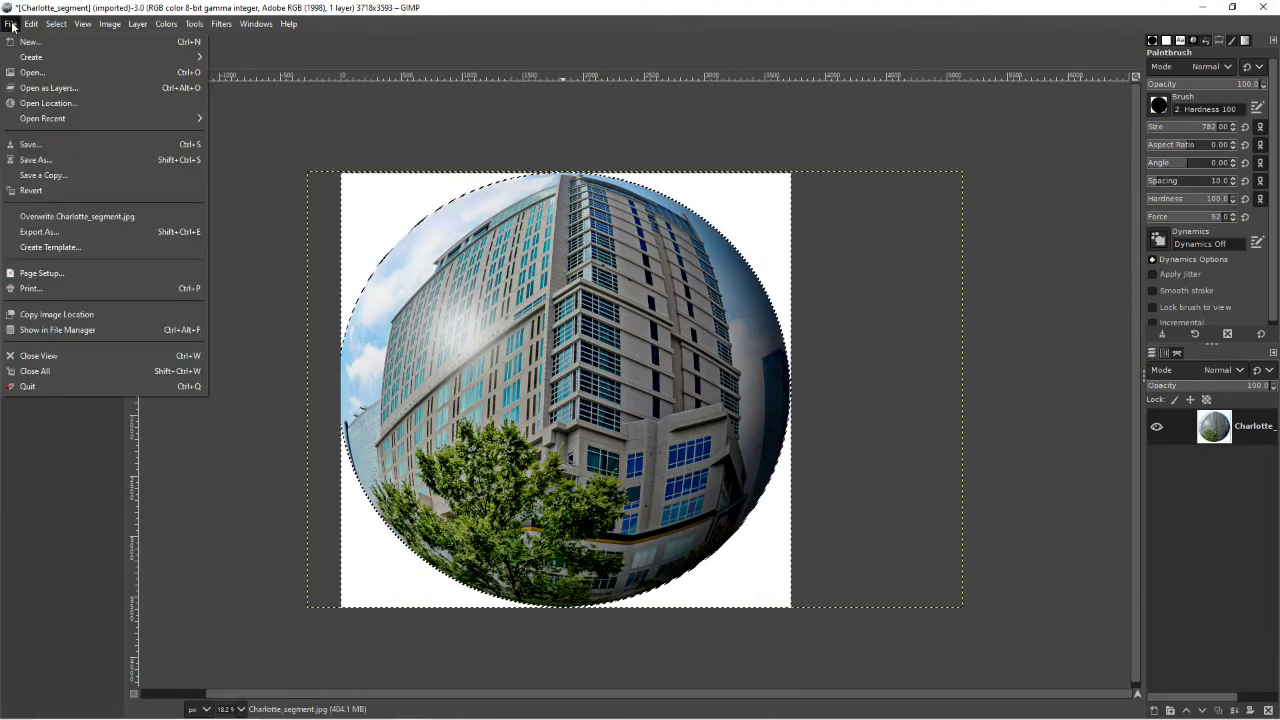
pyautogui.click(38, 232)
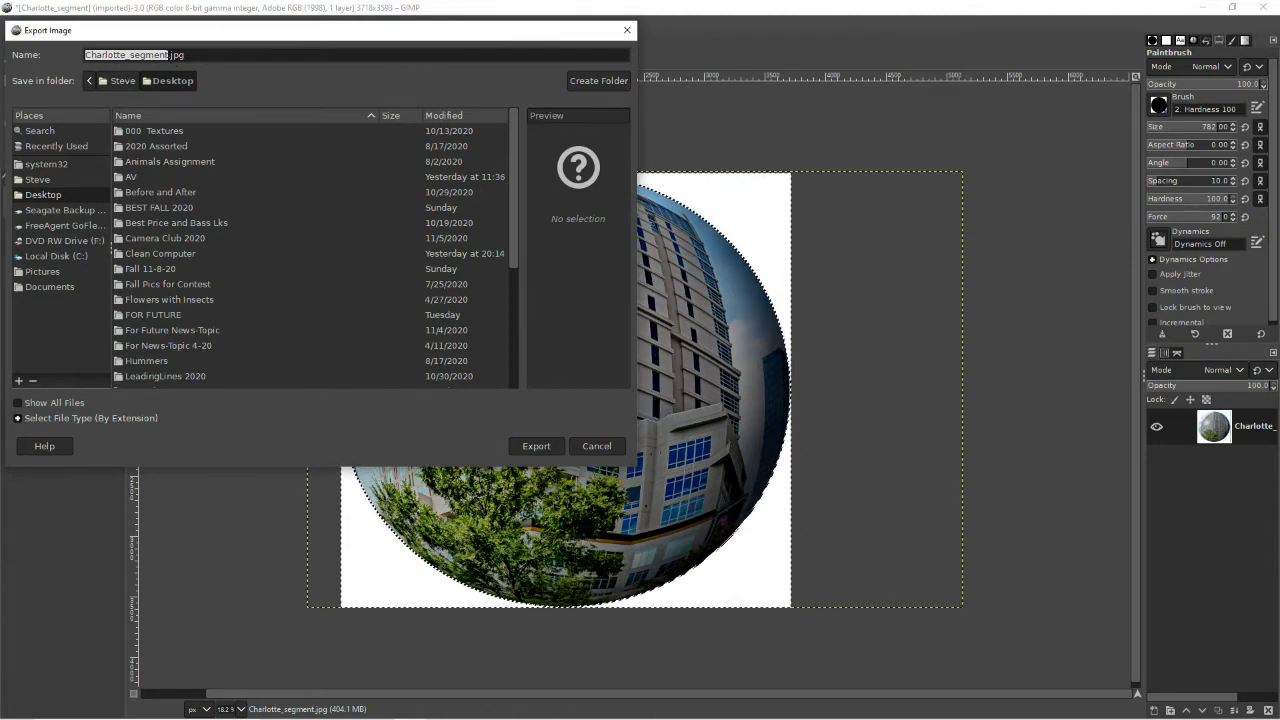
pyautogui.press('Right')
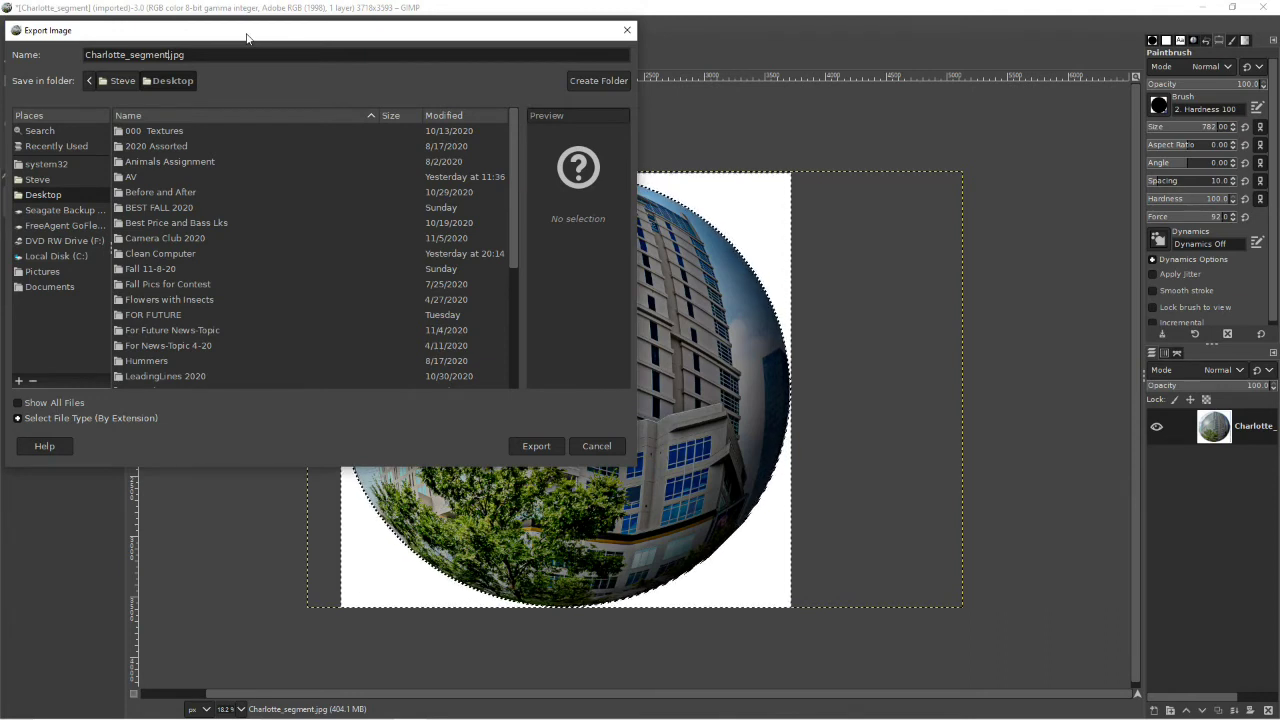
pyautogui.write('a')
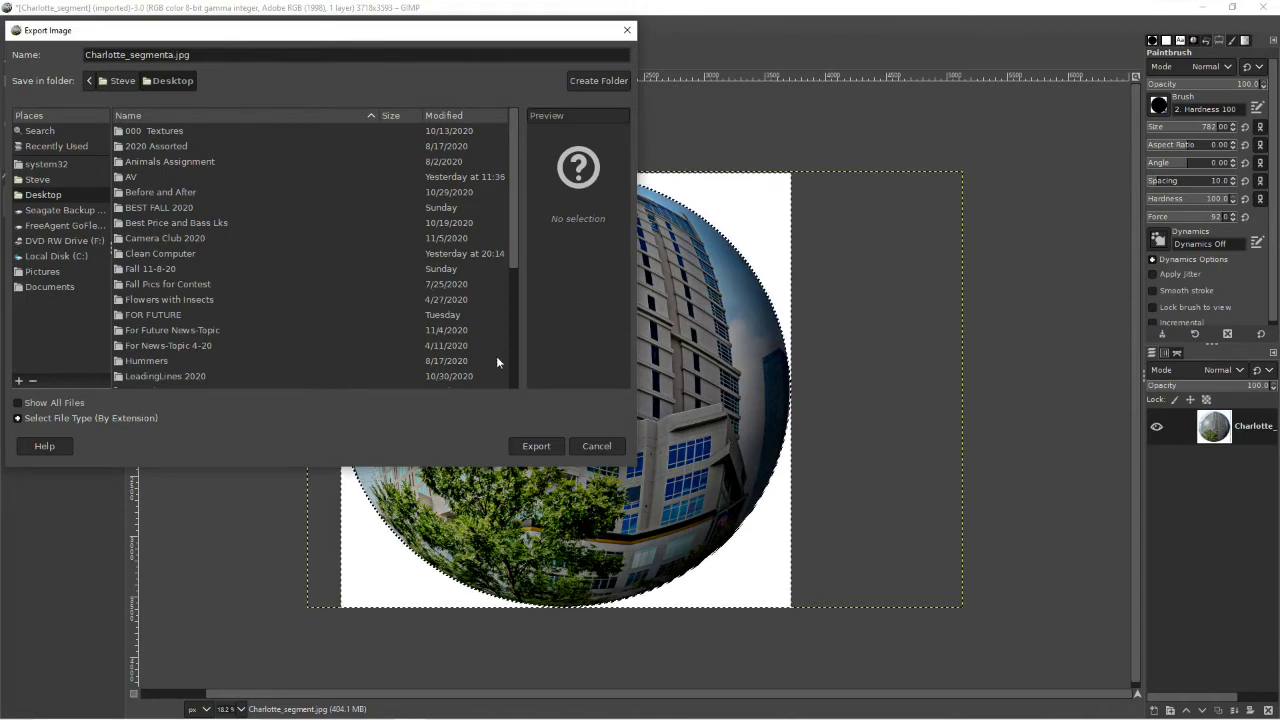
pyautogui.click(535, 445)
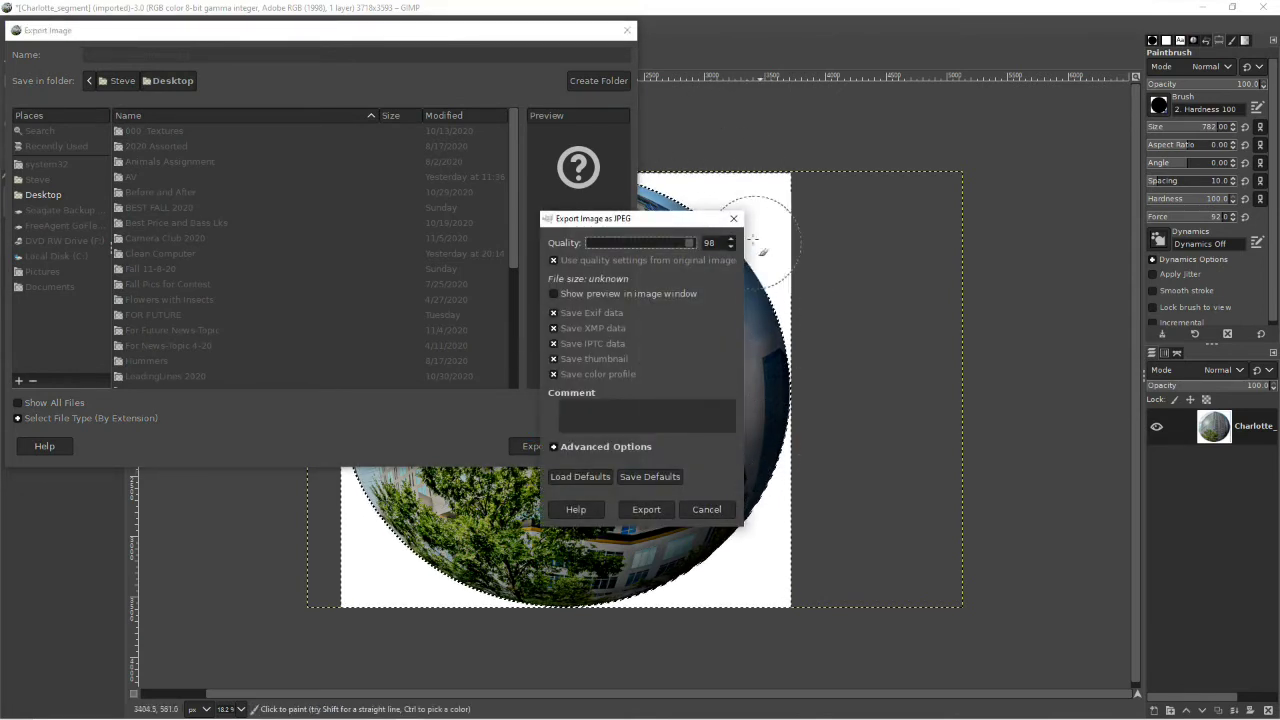
pyautogui.click(731, 239)
pyautogui.click(731, 239)
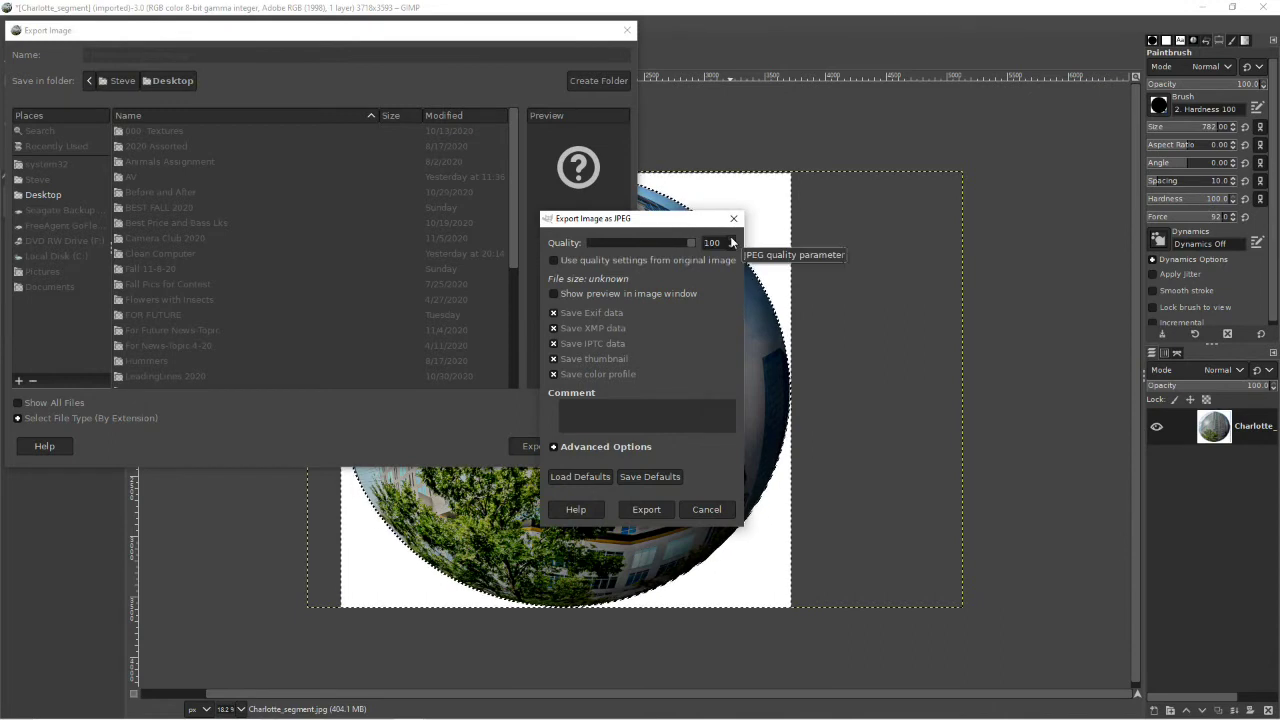
pyautogui.click(648, 509)
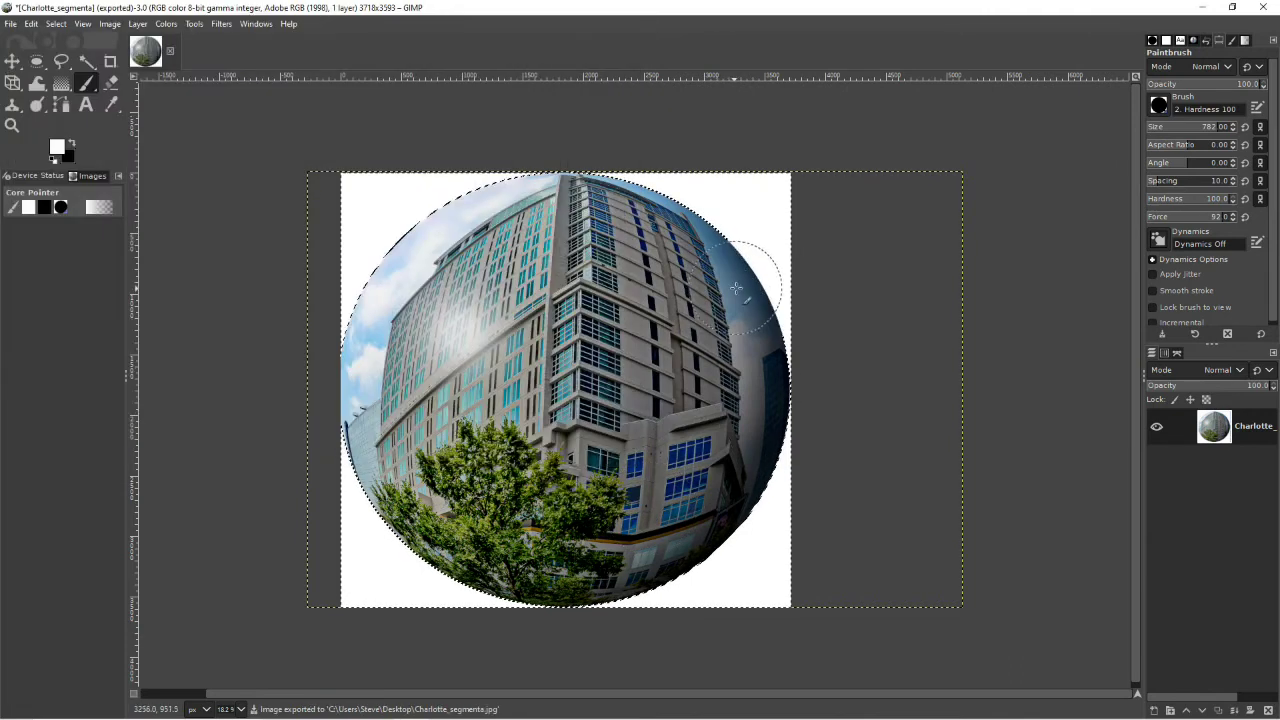
# - Minimize GIMP and drag the Charlotte_segmenta icon from the bottom-left corner into open desktop space
pyautogui.click(1201, 10)
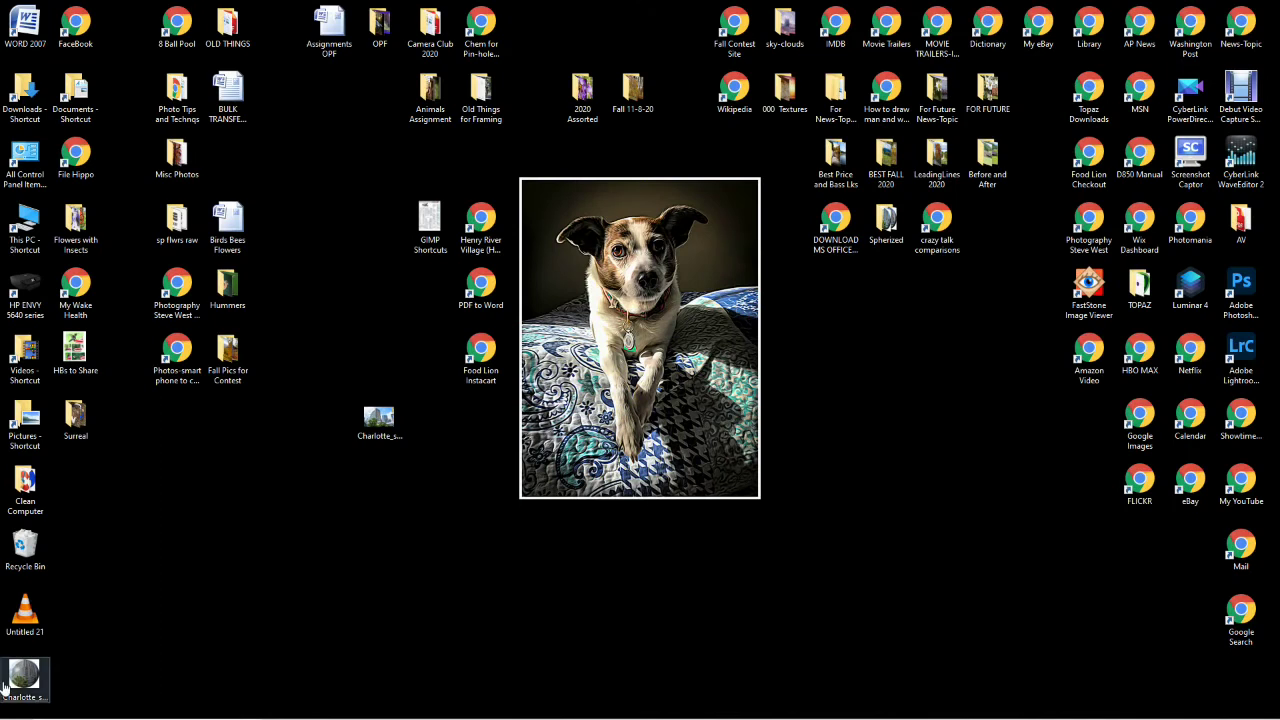
pyautogui.moveTo(25, 680); pyautogui.dragTo(227, 478)
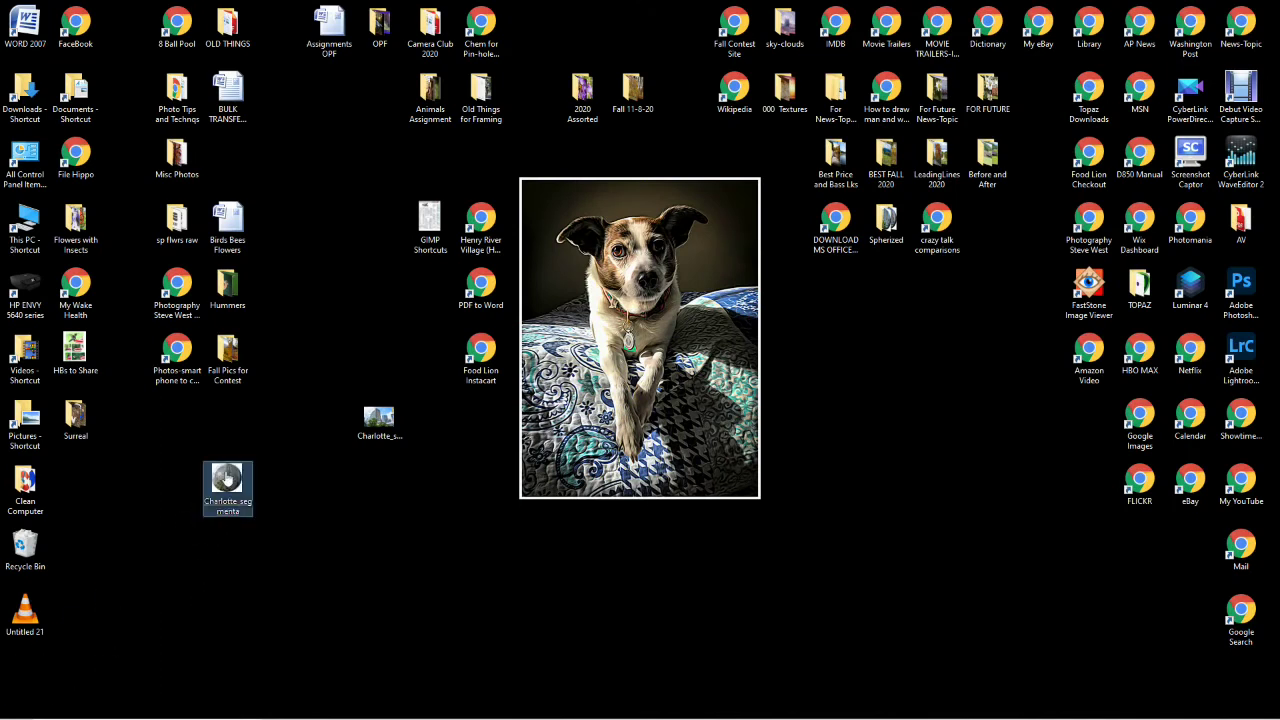